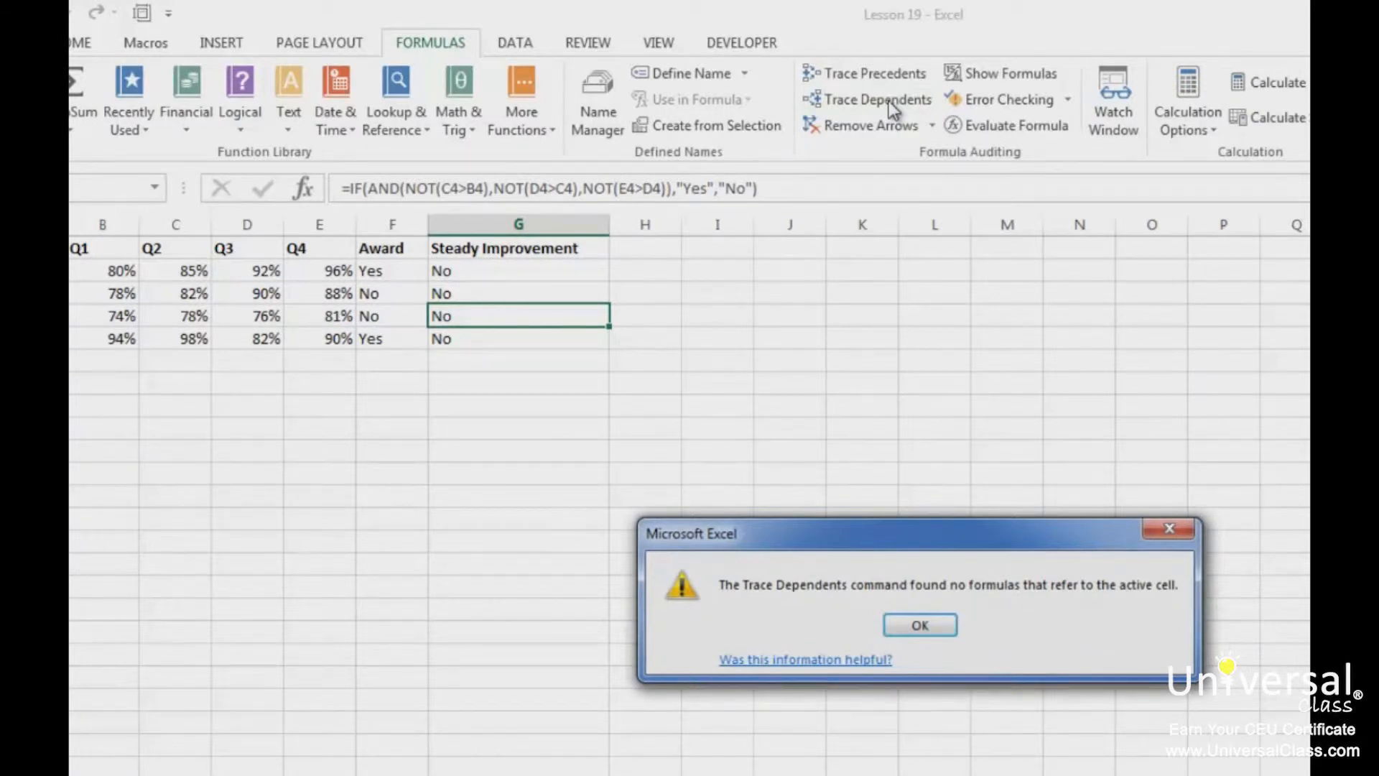
# Trace the dependents of Q1 score cell B3 and remove only the dependent arrows
pyautogui.click(923, 626)
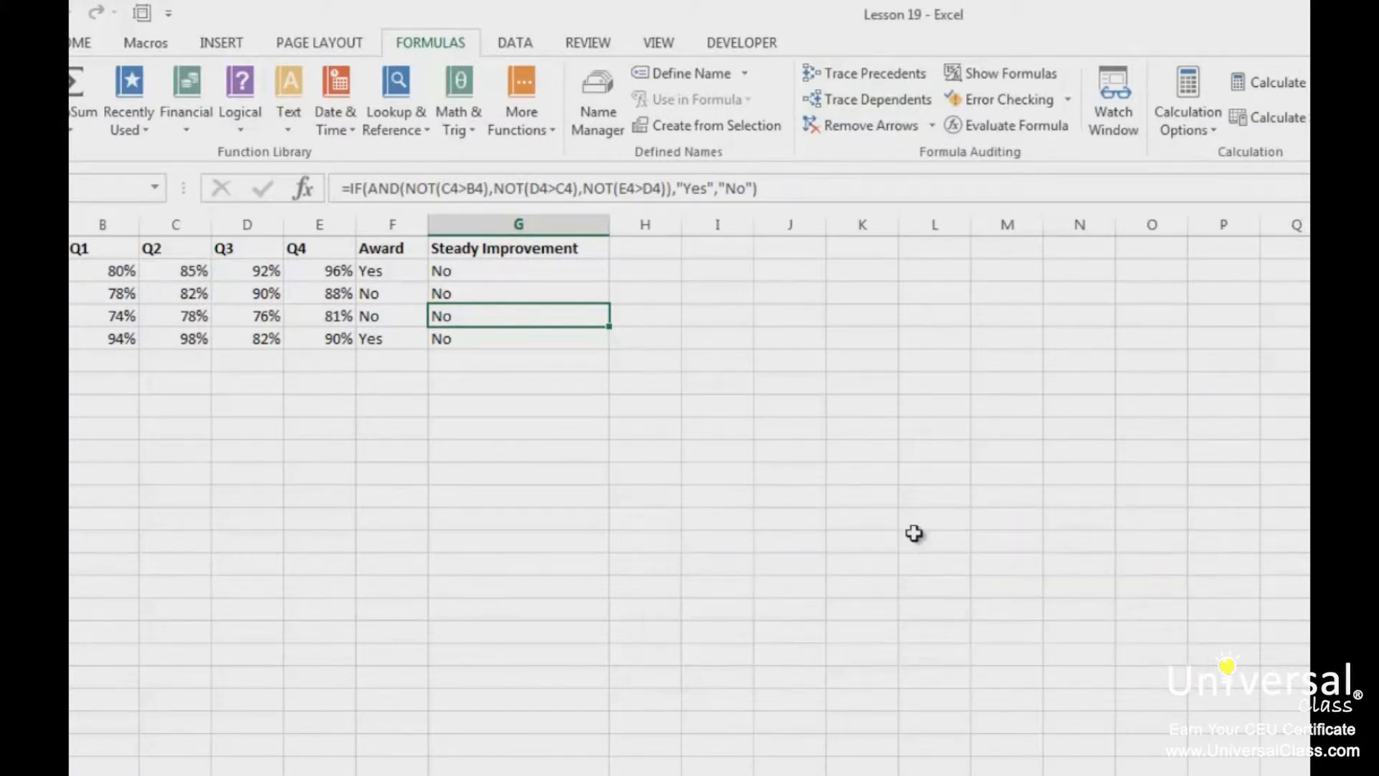
pyautogui.click(118, 291)
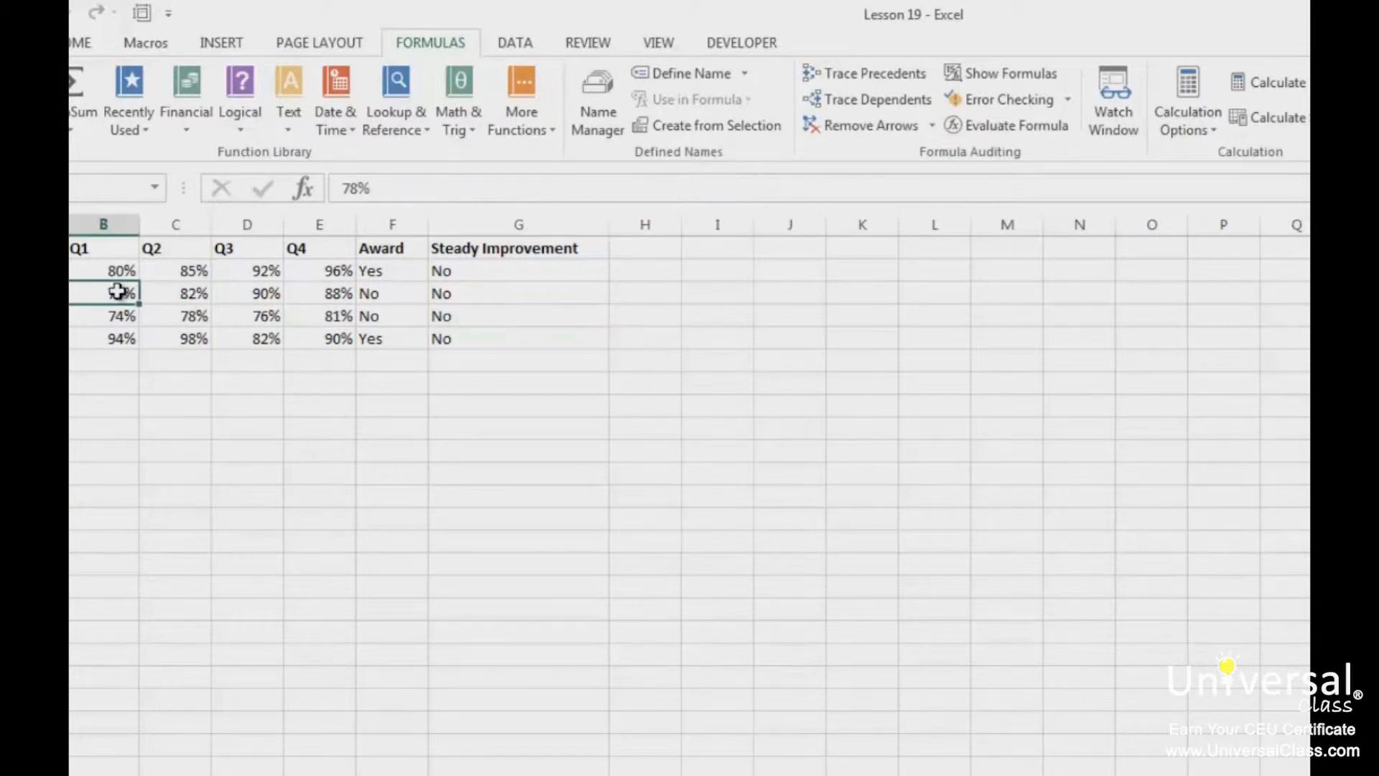
pyautogui.click(833, 99)
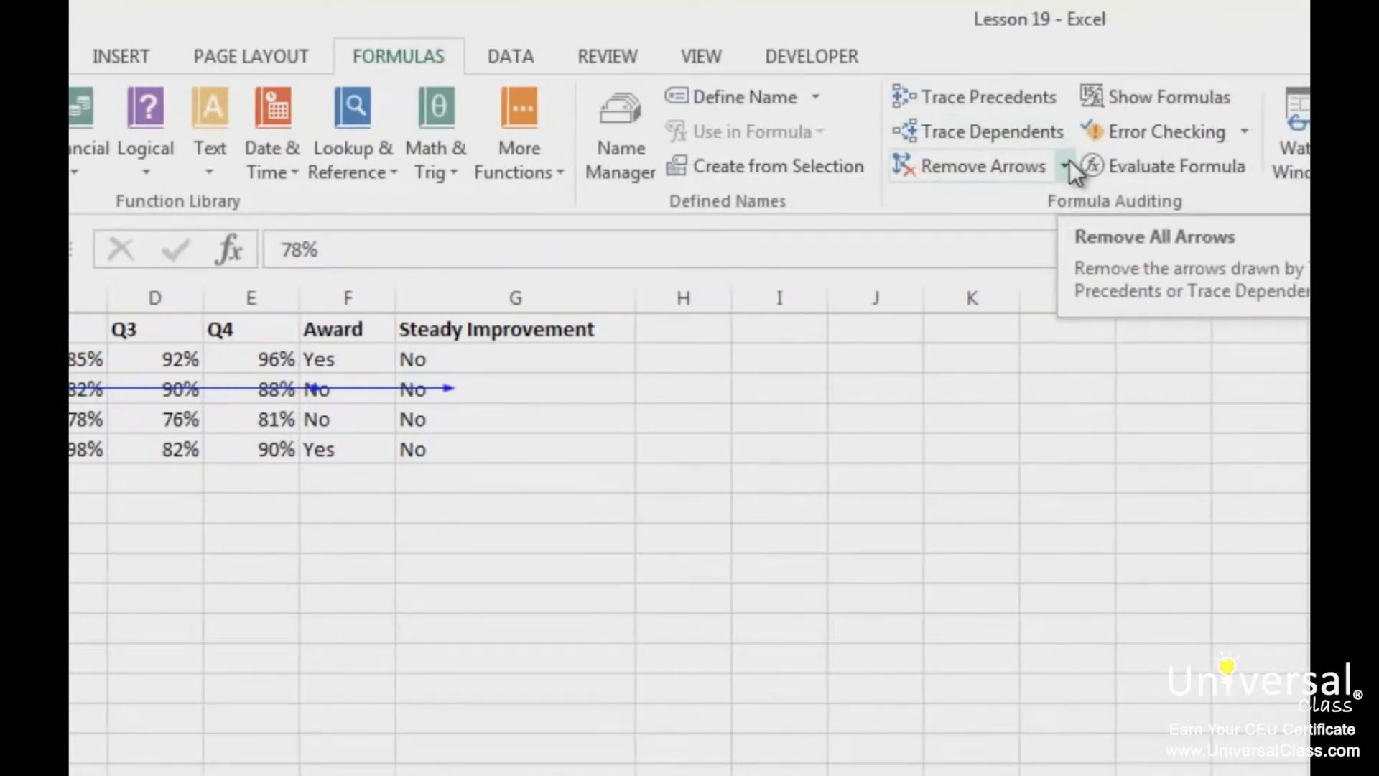
pyautogui.click(1064, 166)
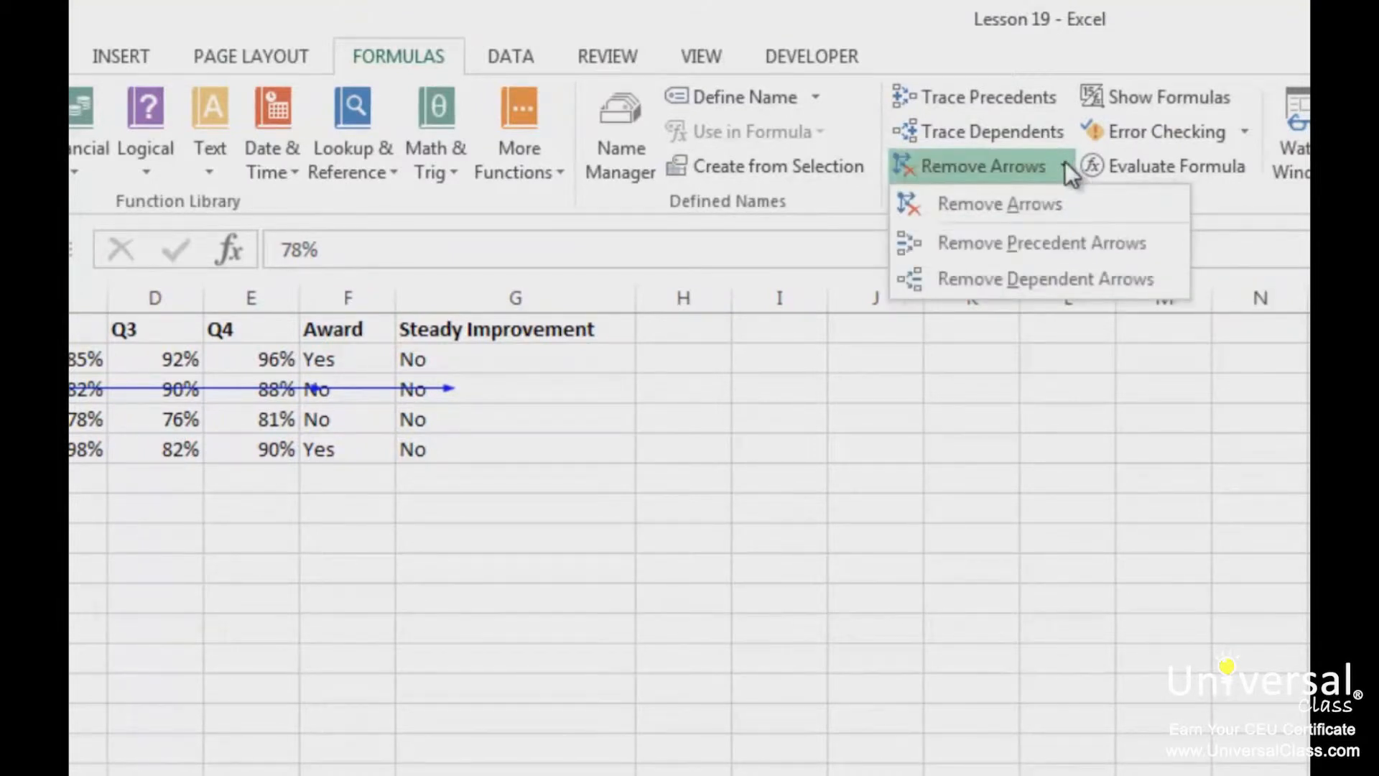
pyautogui.click(1093, 286)
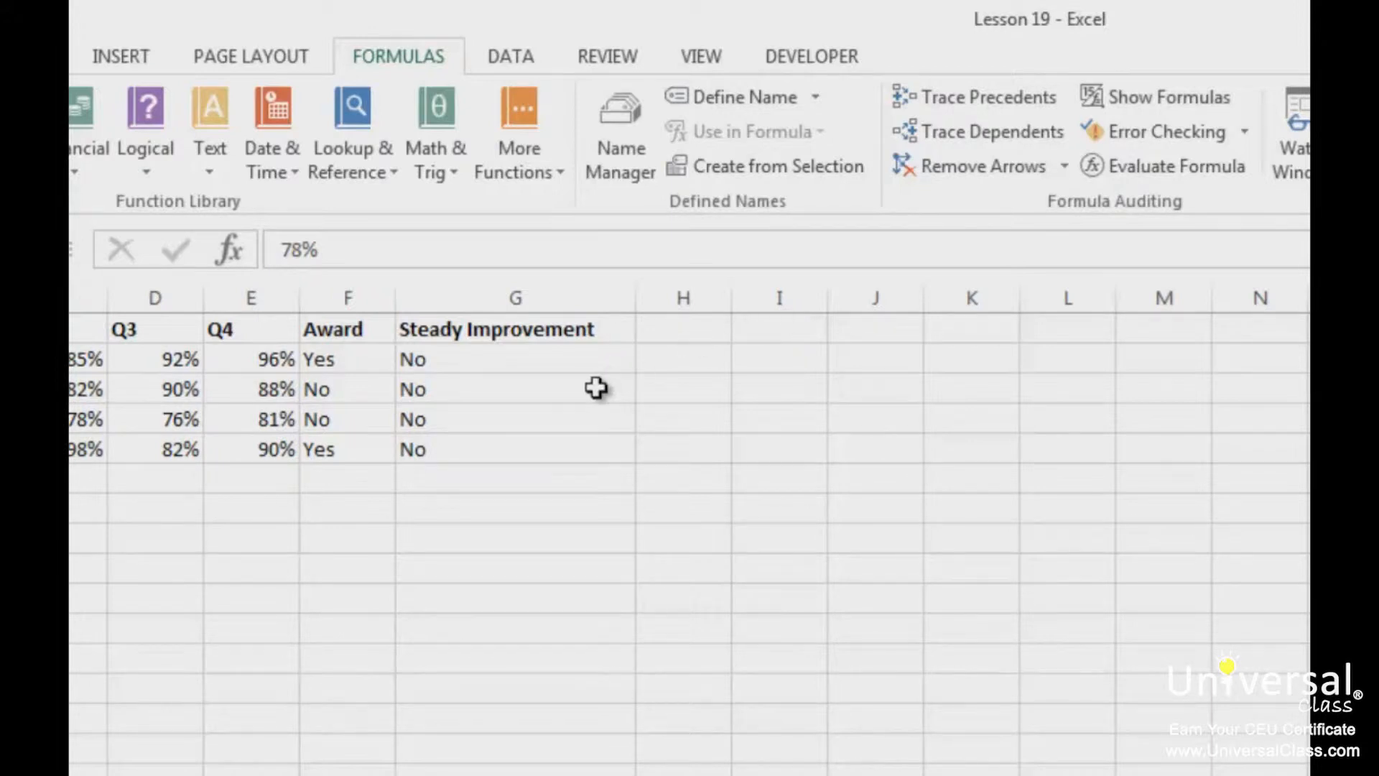
# Trace the precedents of the Steady Improvement formula in cell G4 and remove only the precedent arrows
pyautogui.click(454, 423)
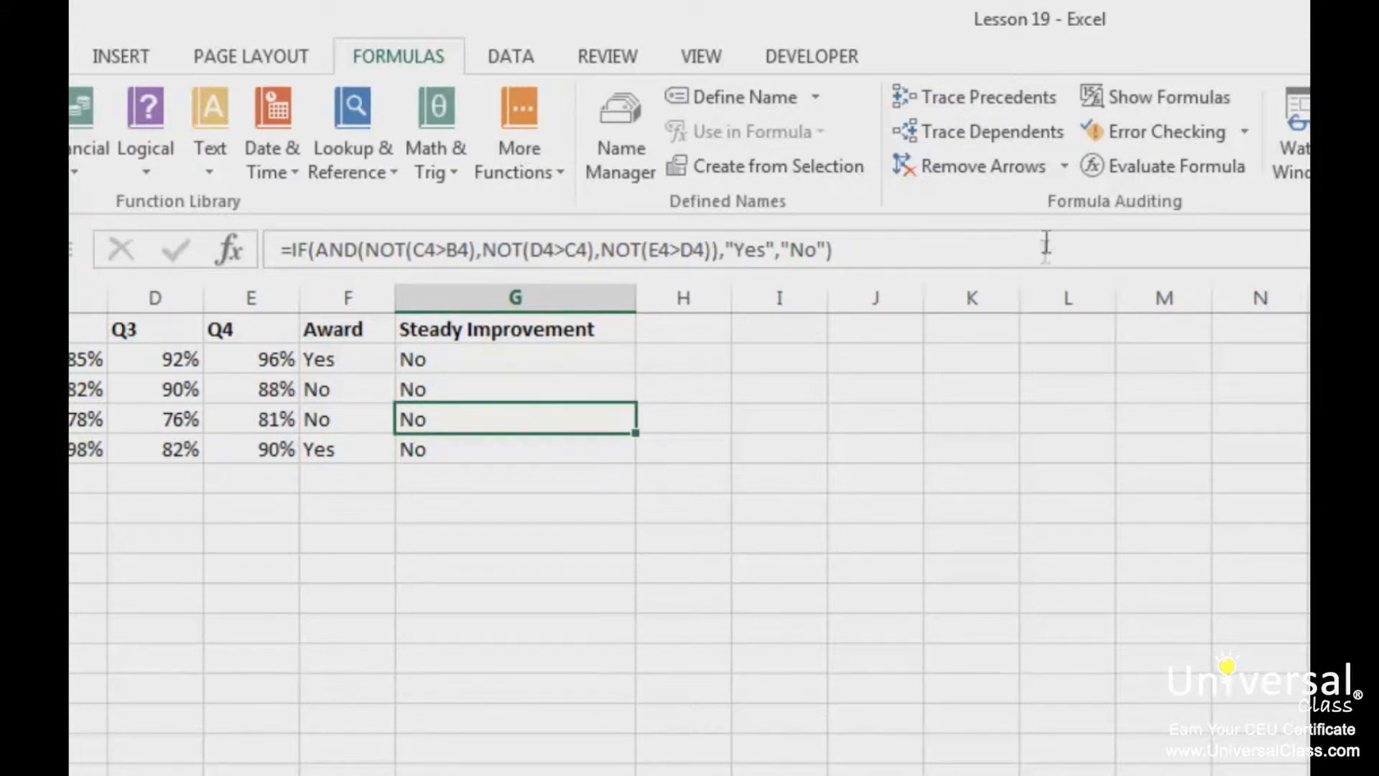
pyautogui.click(1027, 106)
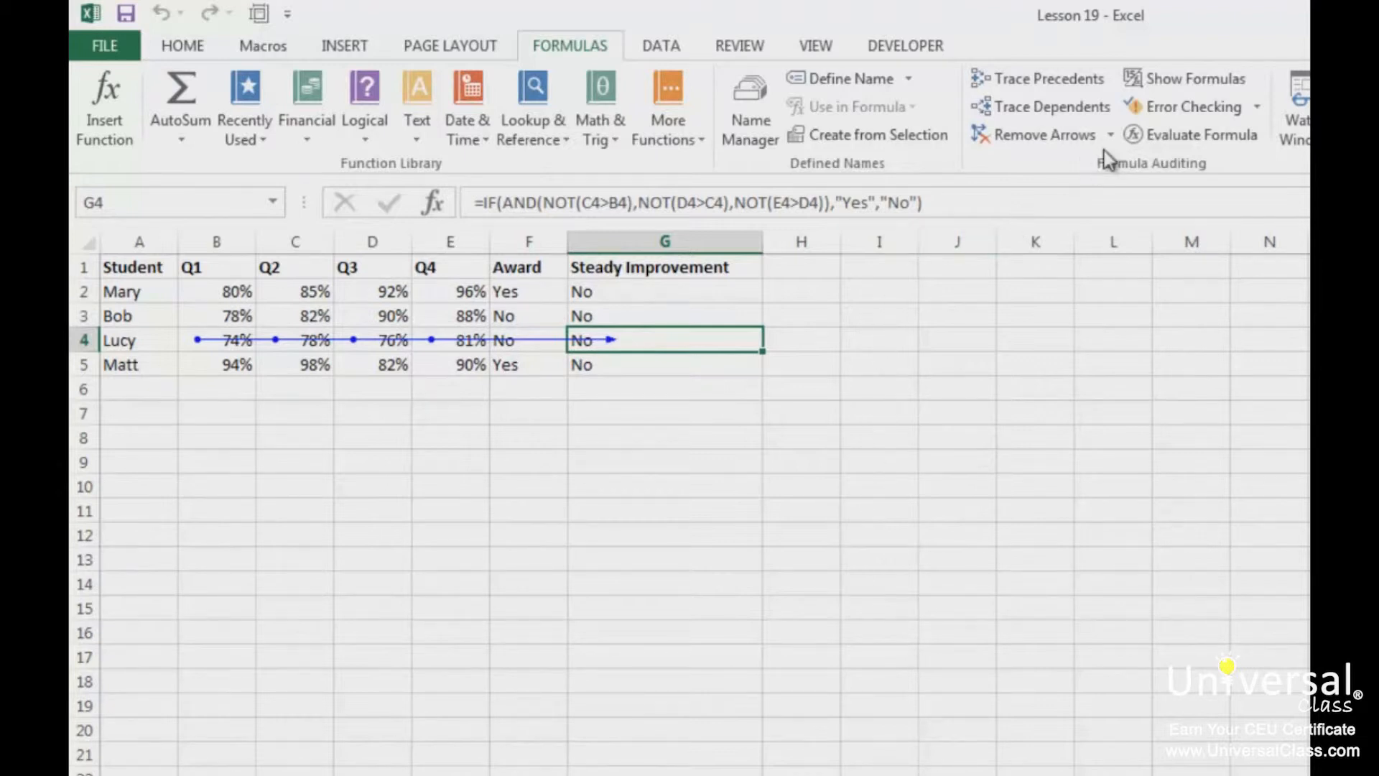
pyautogui.click(1114, 132)
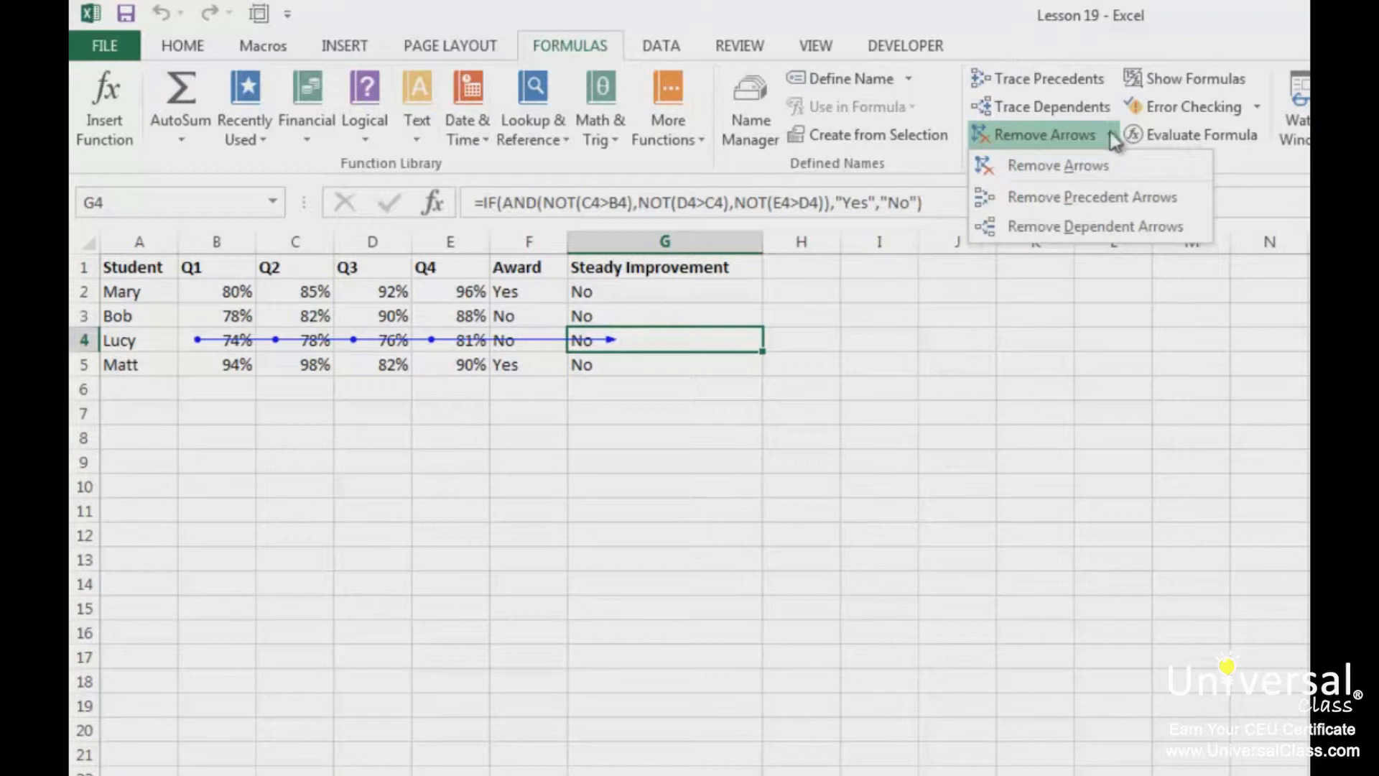
pyautogui.click(1148, 209)
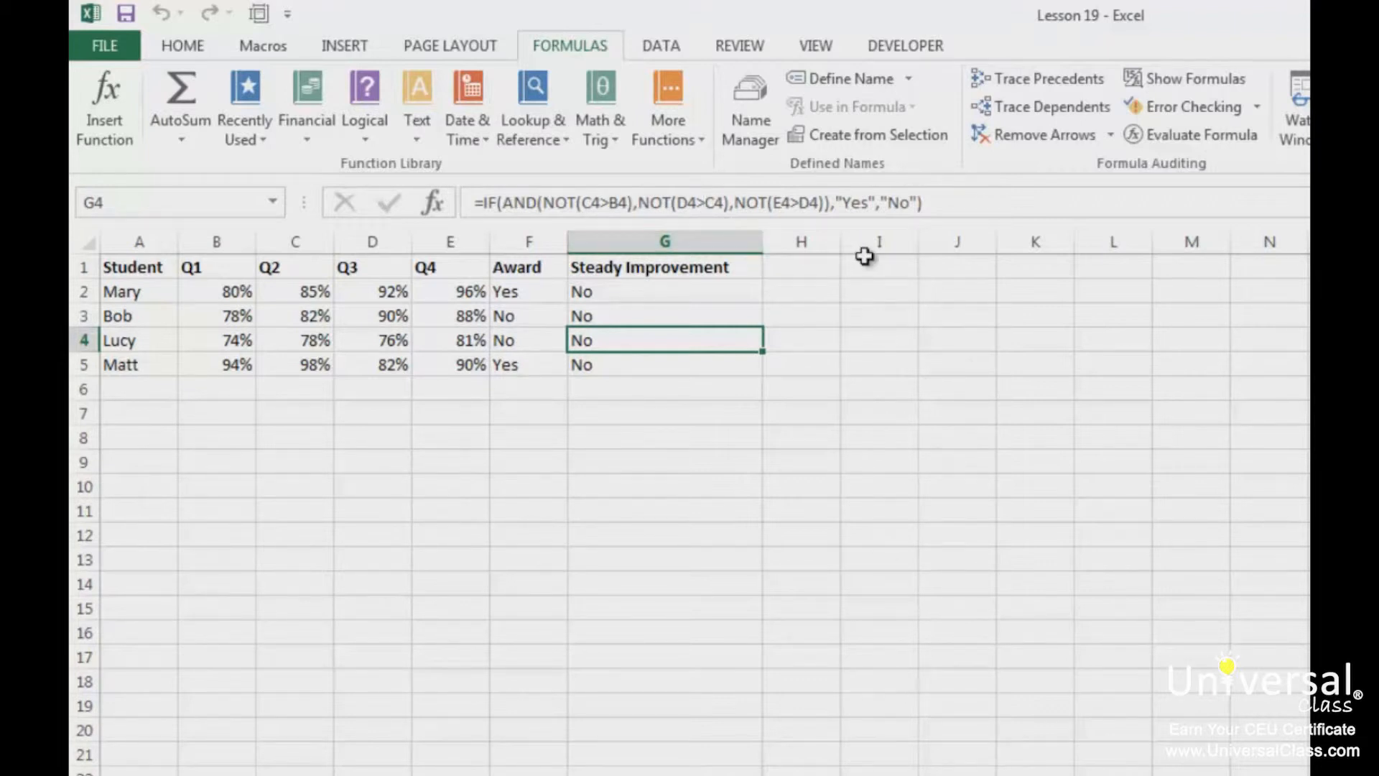
# Run Error Checking on the student scores sheet through to completion
pyautogui.click(1253, 106)
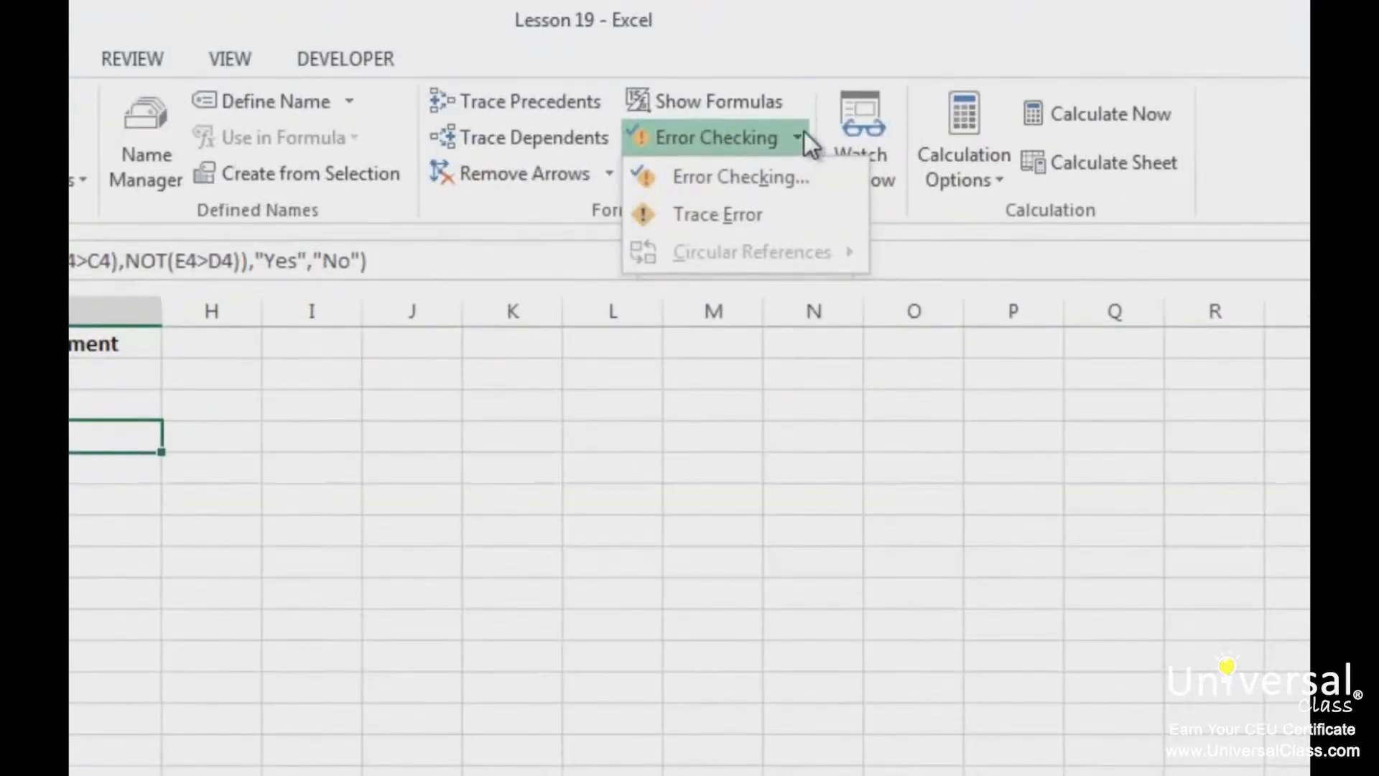
pyautogui.click(815, 180)
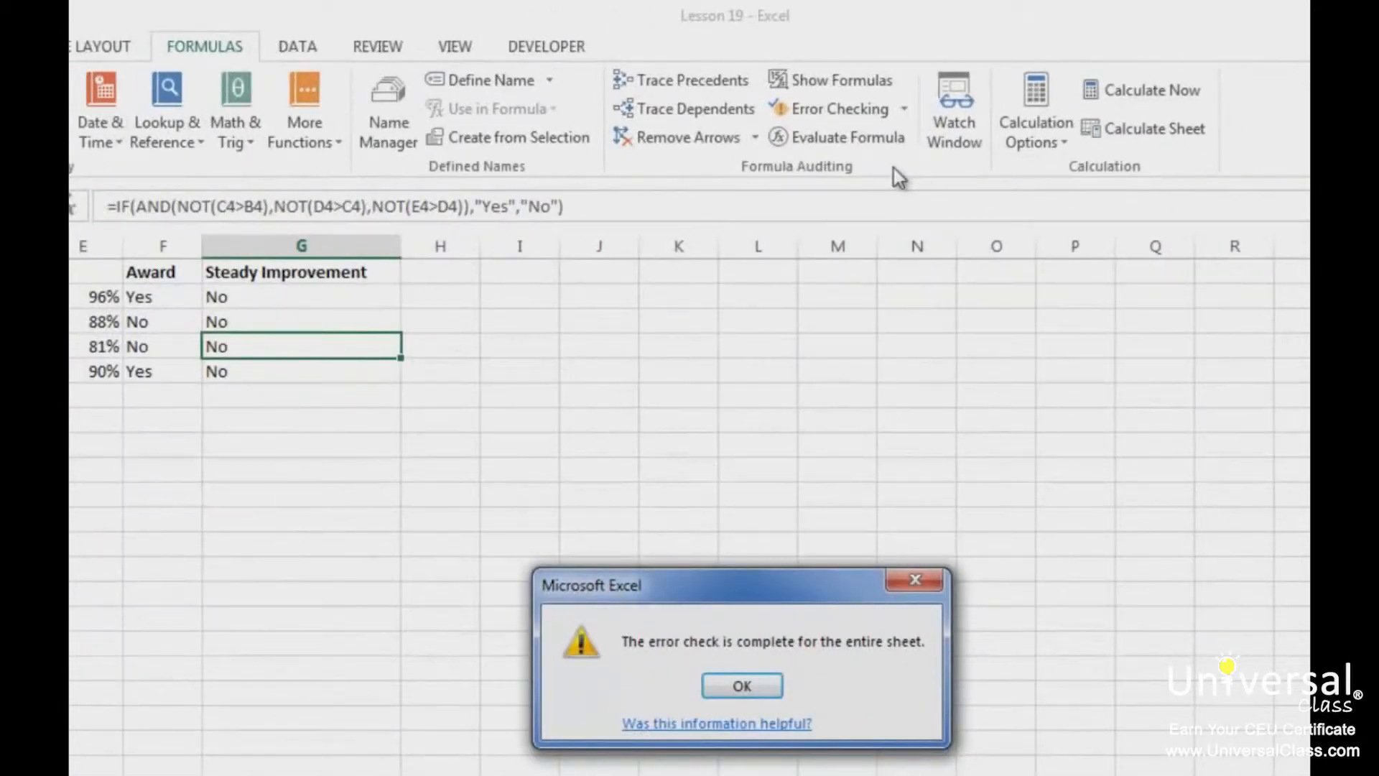
pyautogui.press('Return')
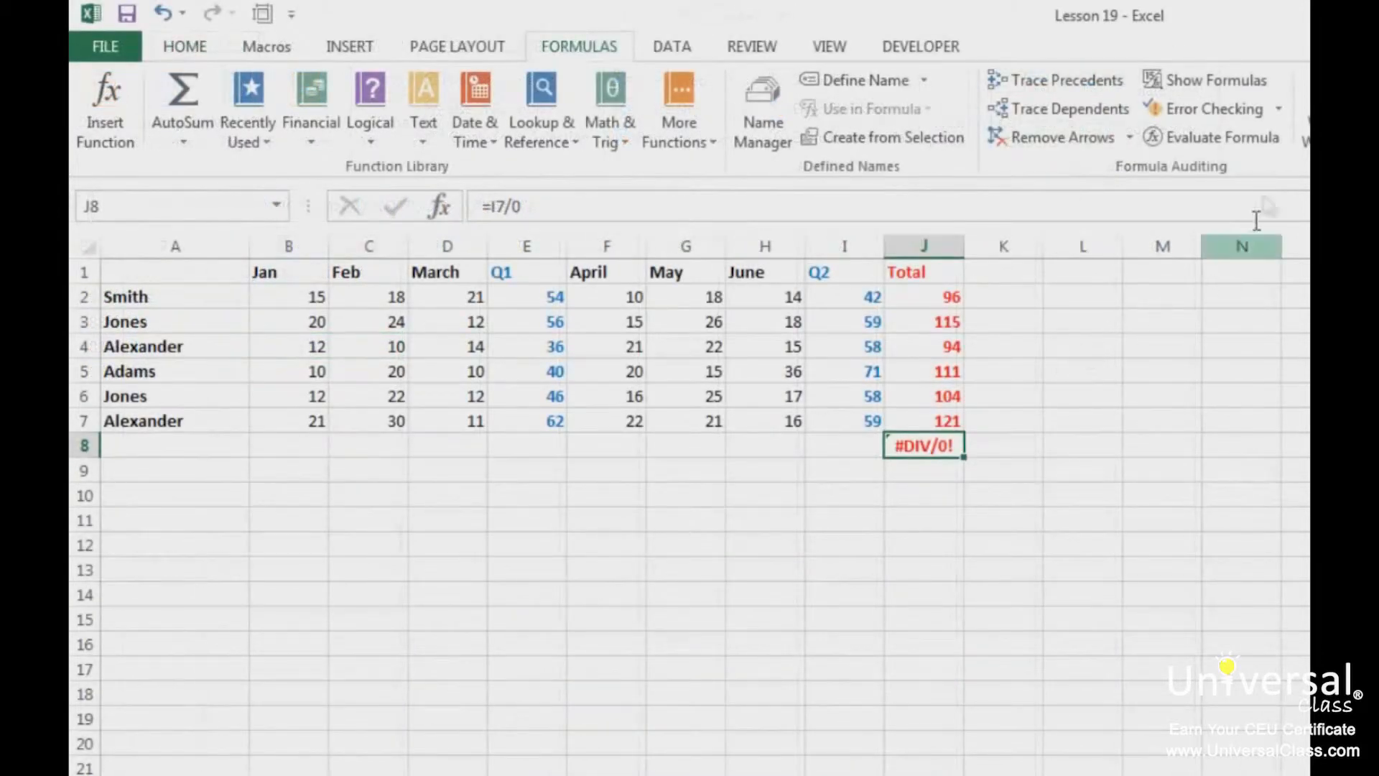
# Run Error Checking on the monthly totals sheet, correct the J8 formula to =I7/2, and resume the check to completion
pyautogui.click(1242, 108)
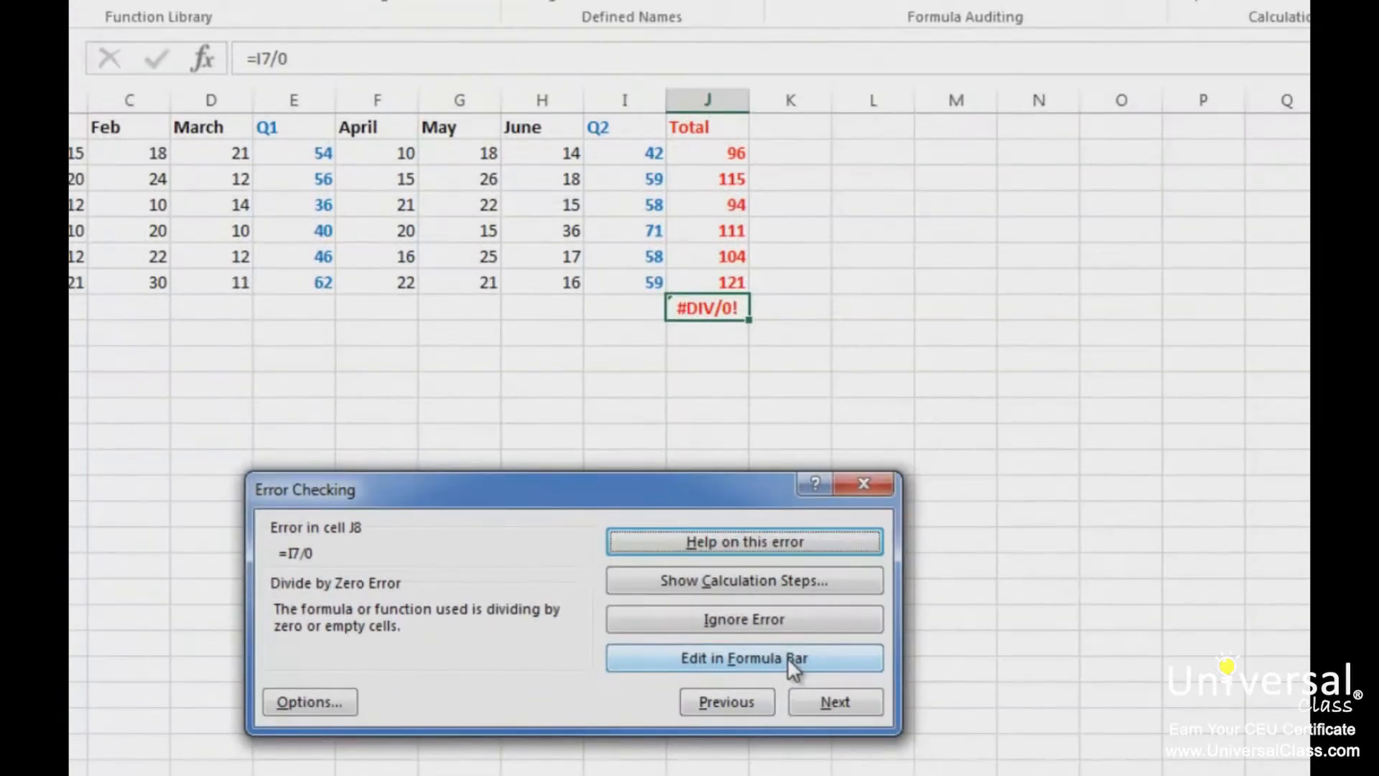
pyautogui.click(889, 569)
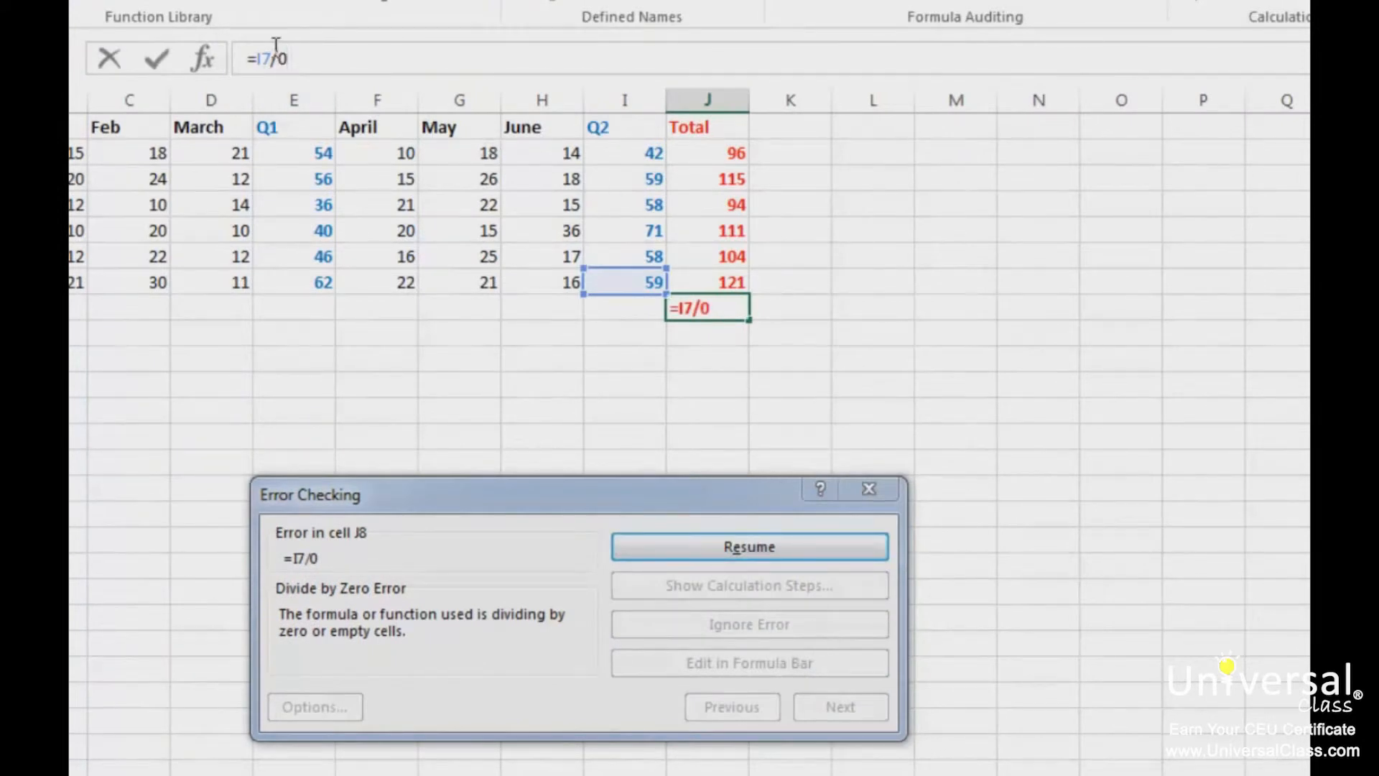
pyautogui.press('BackSpace')
pyautogui.write('2')
pyautogui.press('Return')
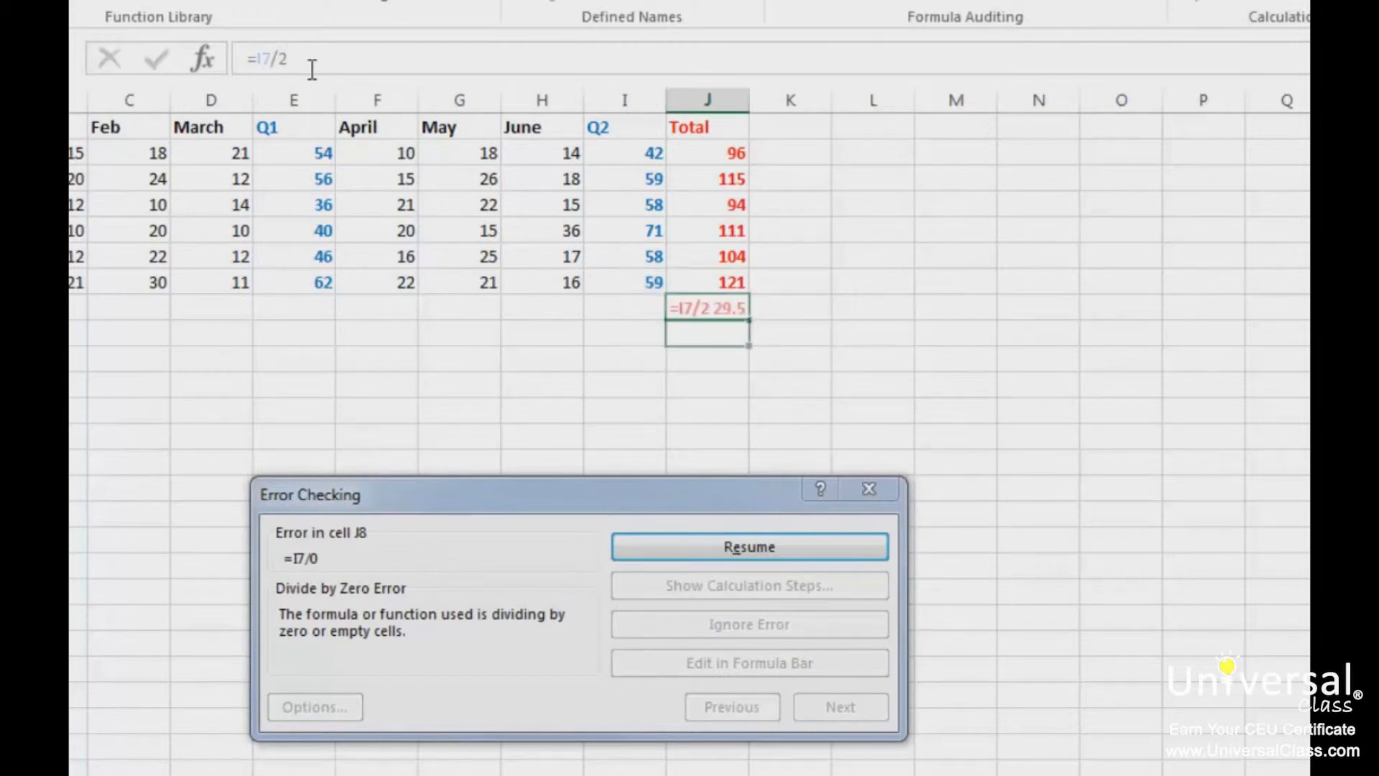
pyautogui.click(745, 552)
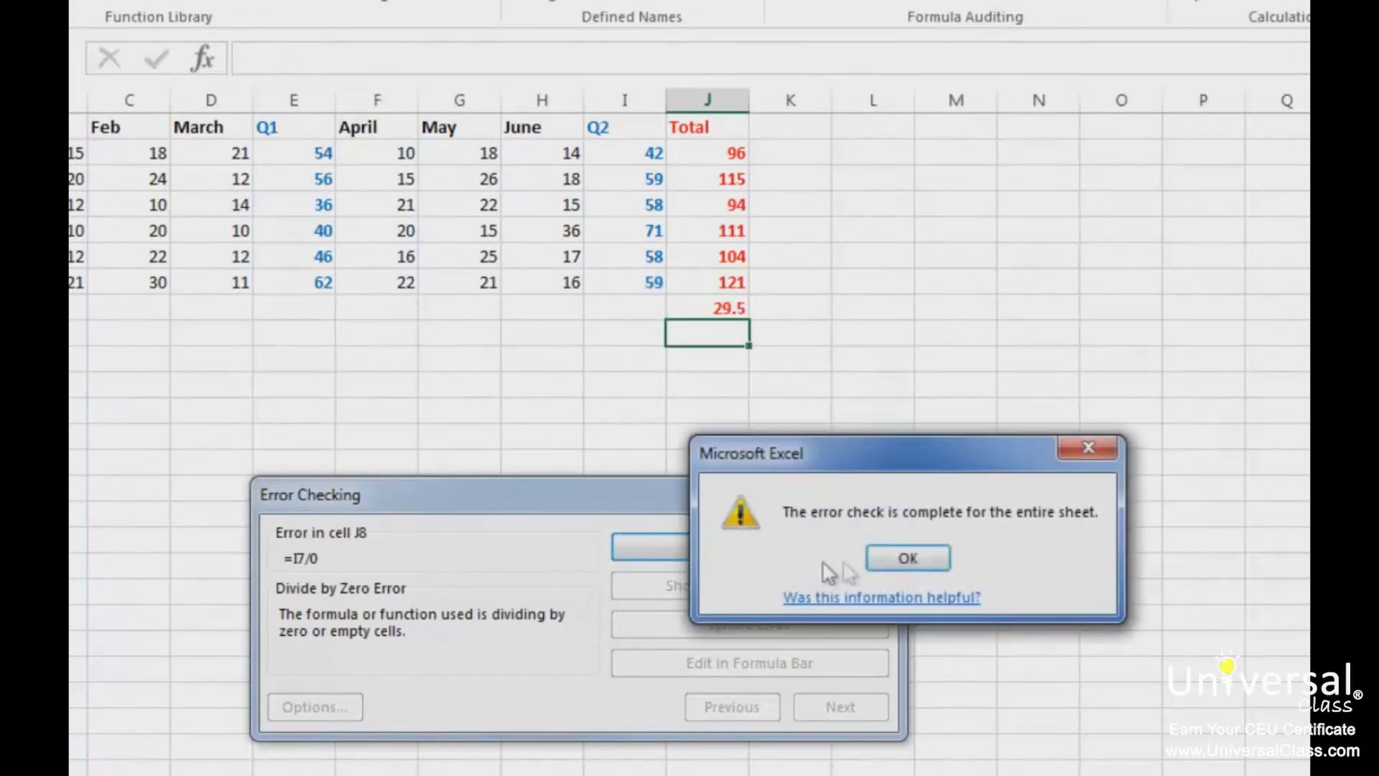
pyautogui.click(909, 559)
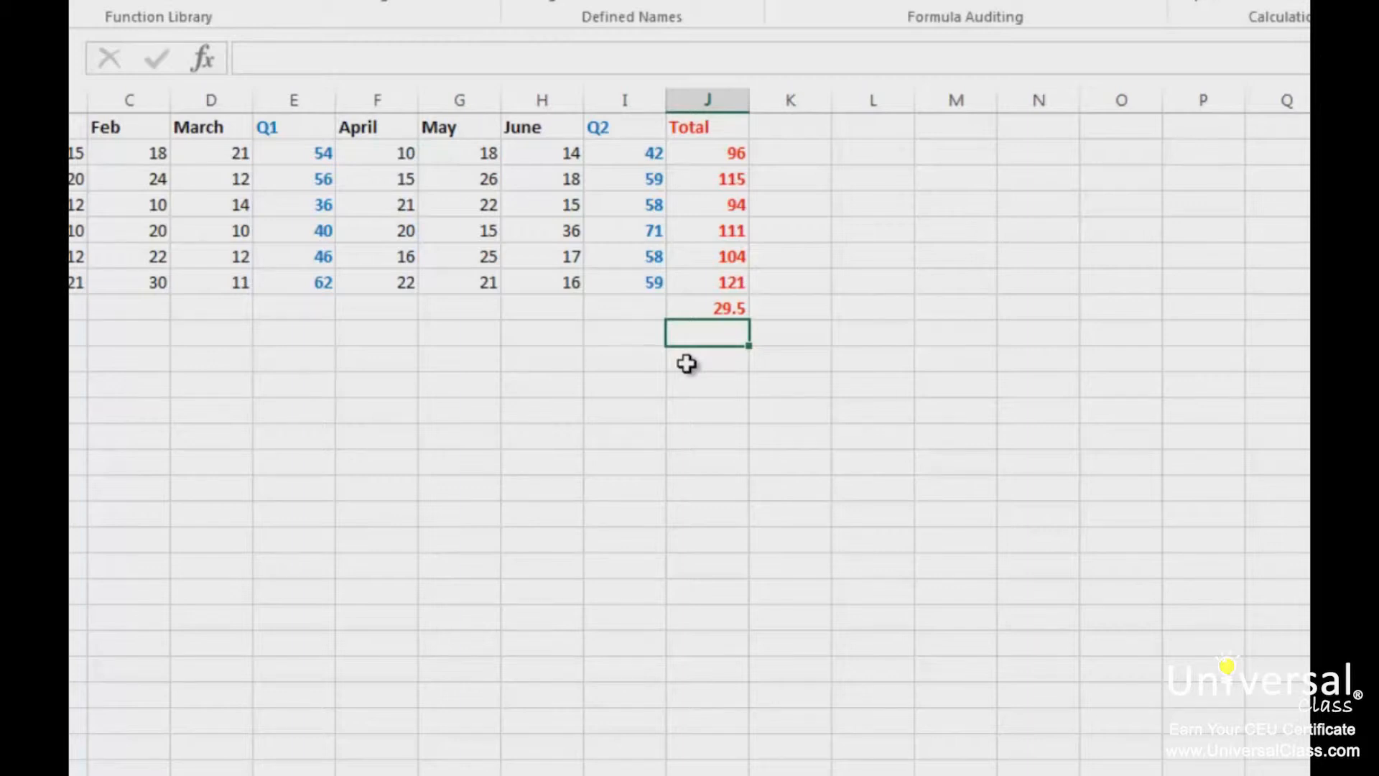
# Change the formula in cell J8 to =I7/0 and reselect the cell
pyautogui.click(717, 311)
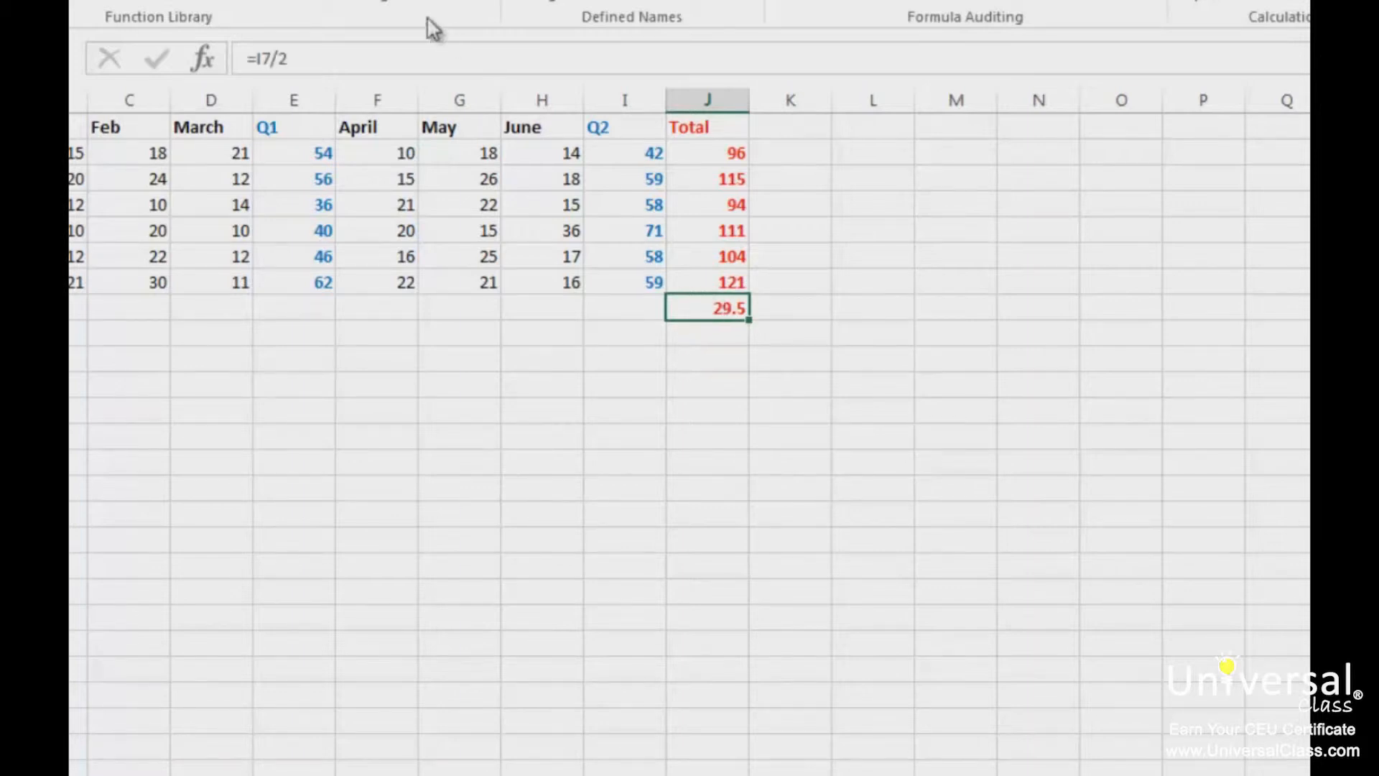
pyautogui.click(336, 71)
pyautogui.press('BackSpace')
pyautogui.write('0')
pyautogui.press('Return')
pyautogui.press('Up')
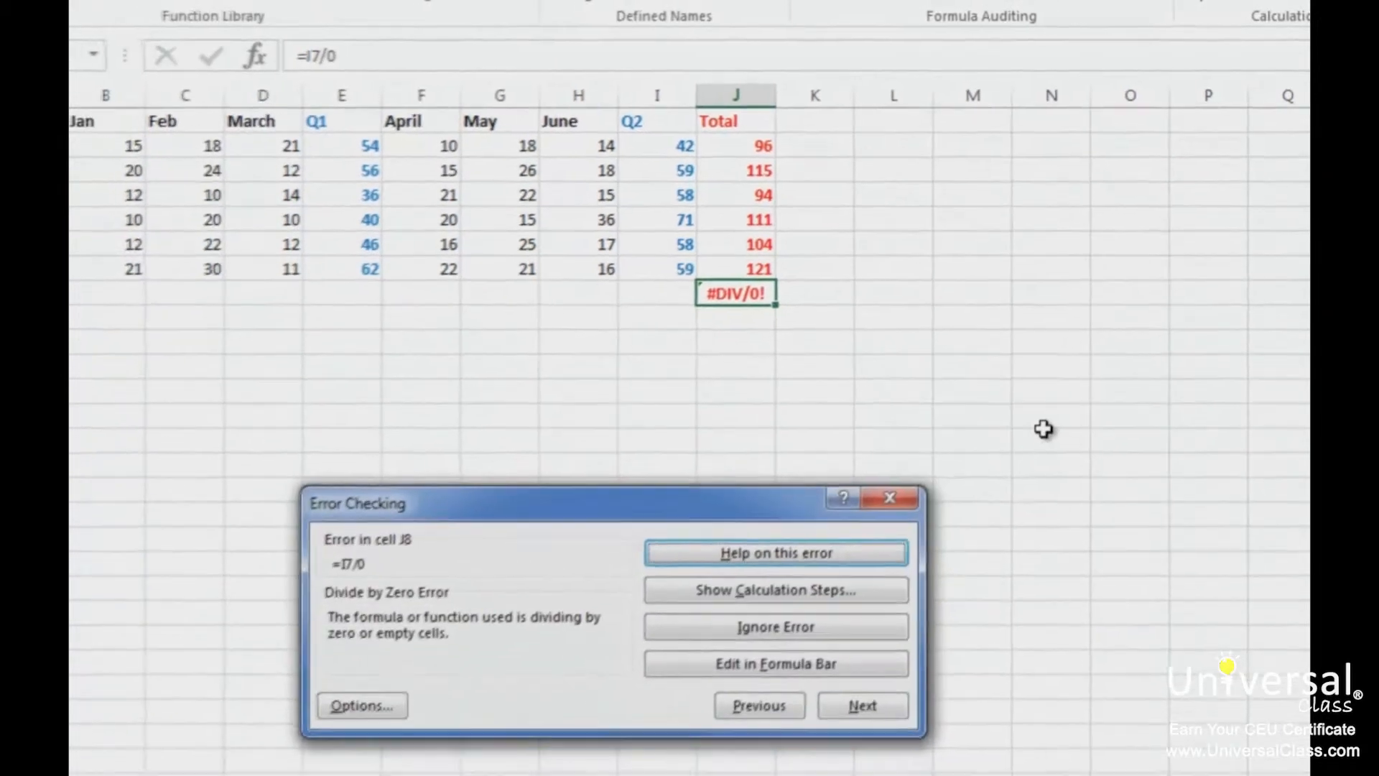
# Consult the help topics for the divide-by-zero error in J8 and close the help and Error Checking
pyautogui.click(799, 546)
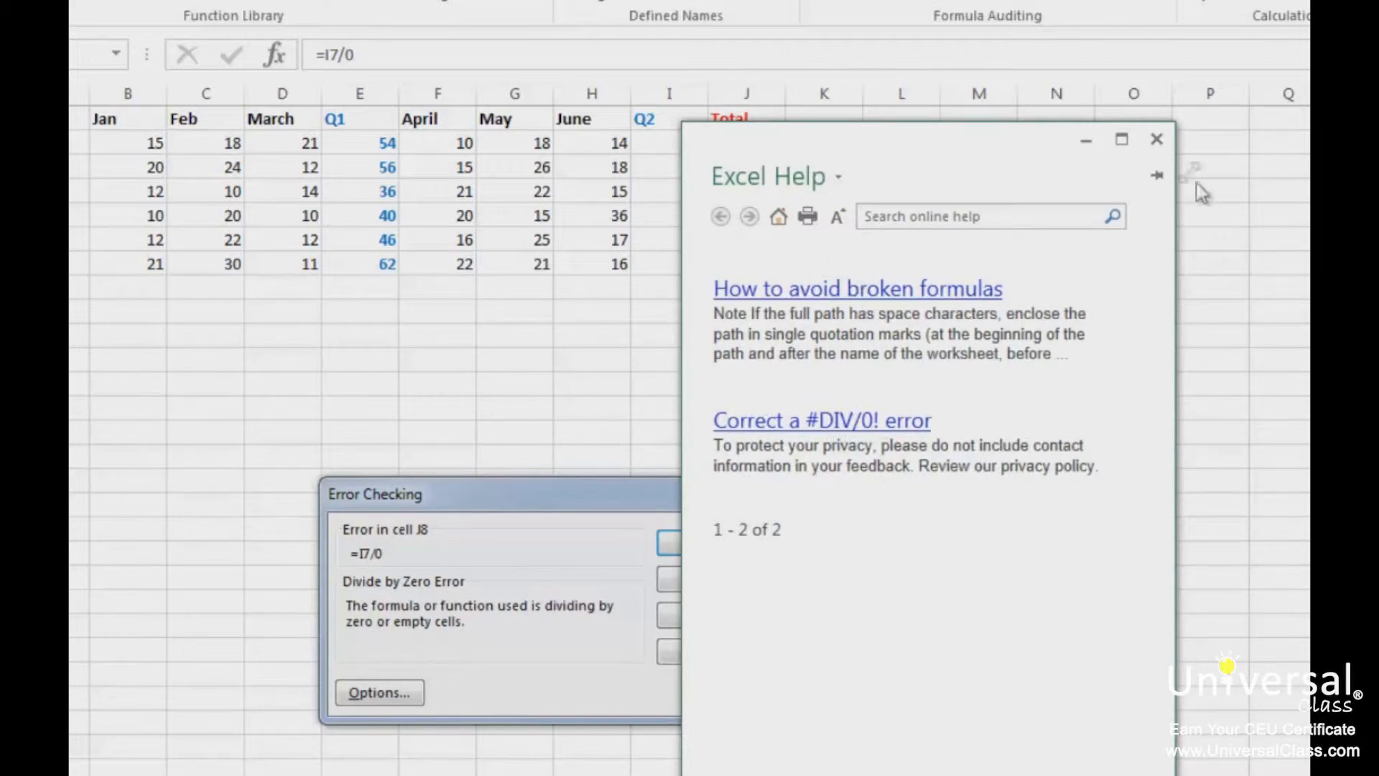
pyautogui.click(1158, 142)
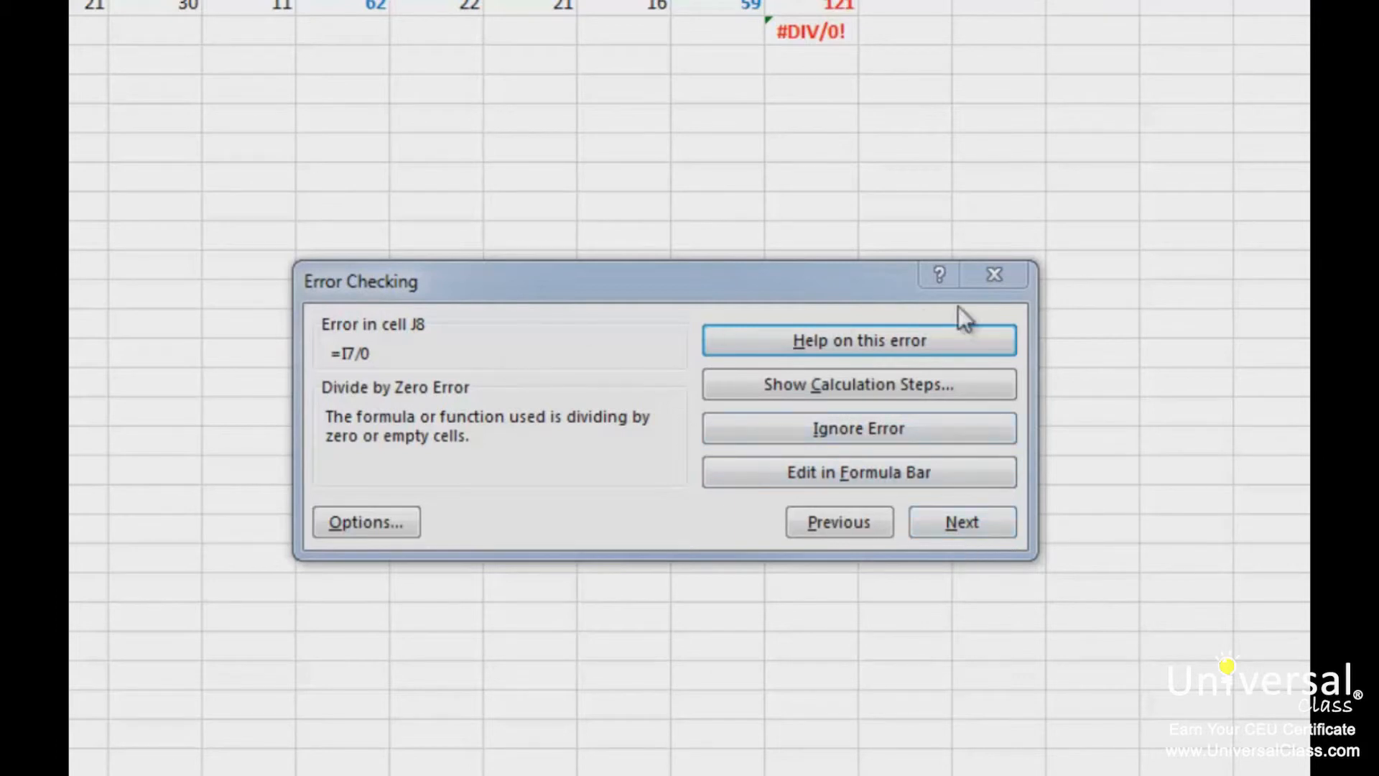
pyautogui.click(984, 274)
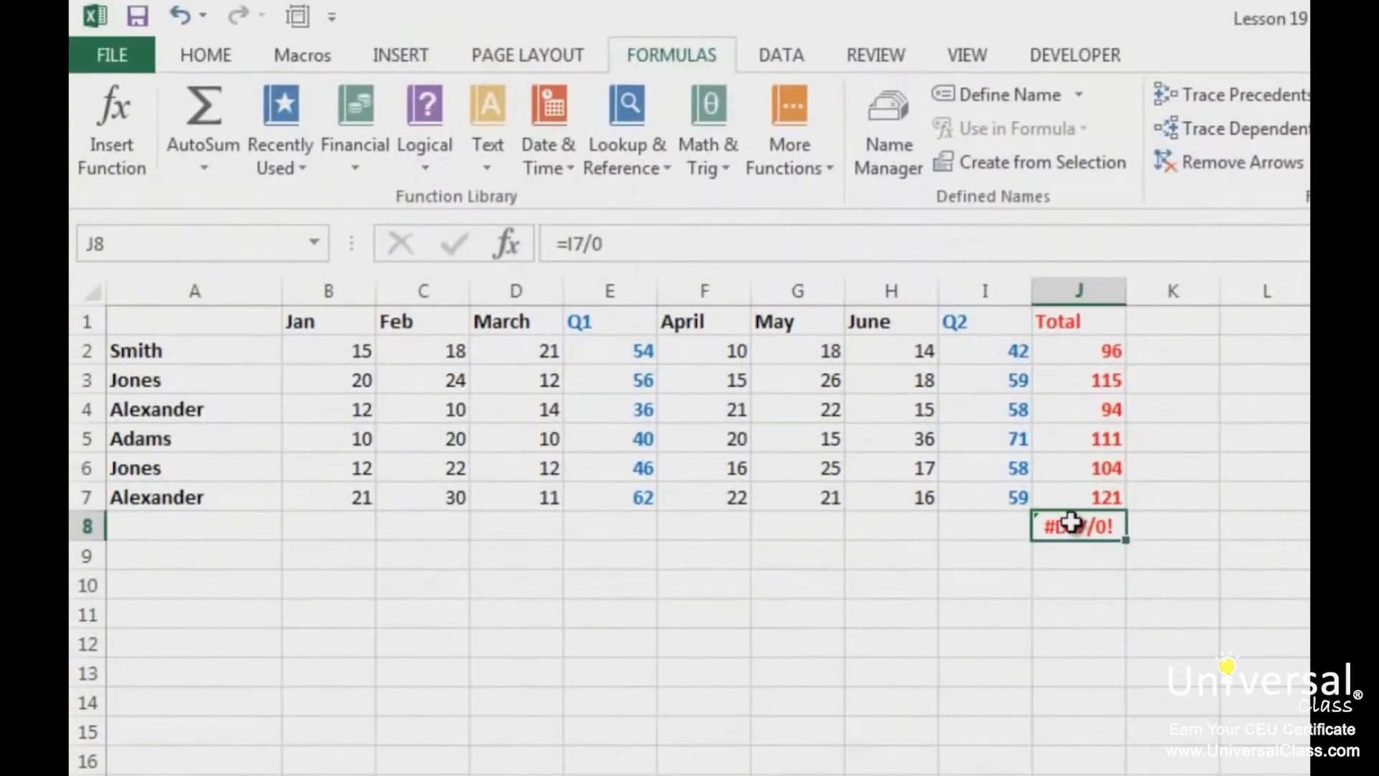
# Clear the formula from cell J8 and select cell K14
pyautogui.press('Delete')
pyautogui.click(1173, 702)
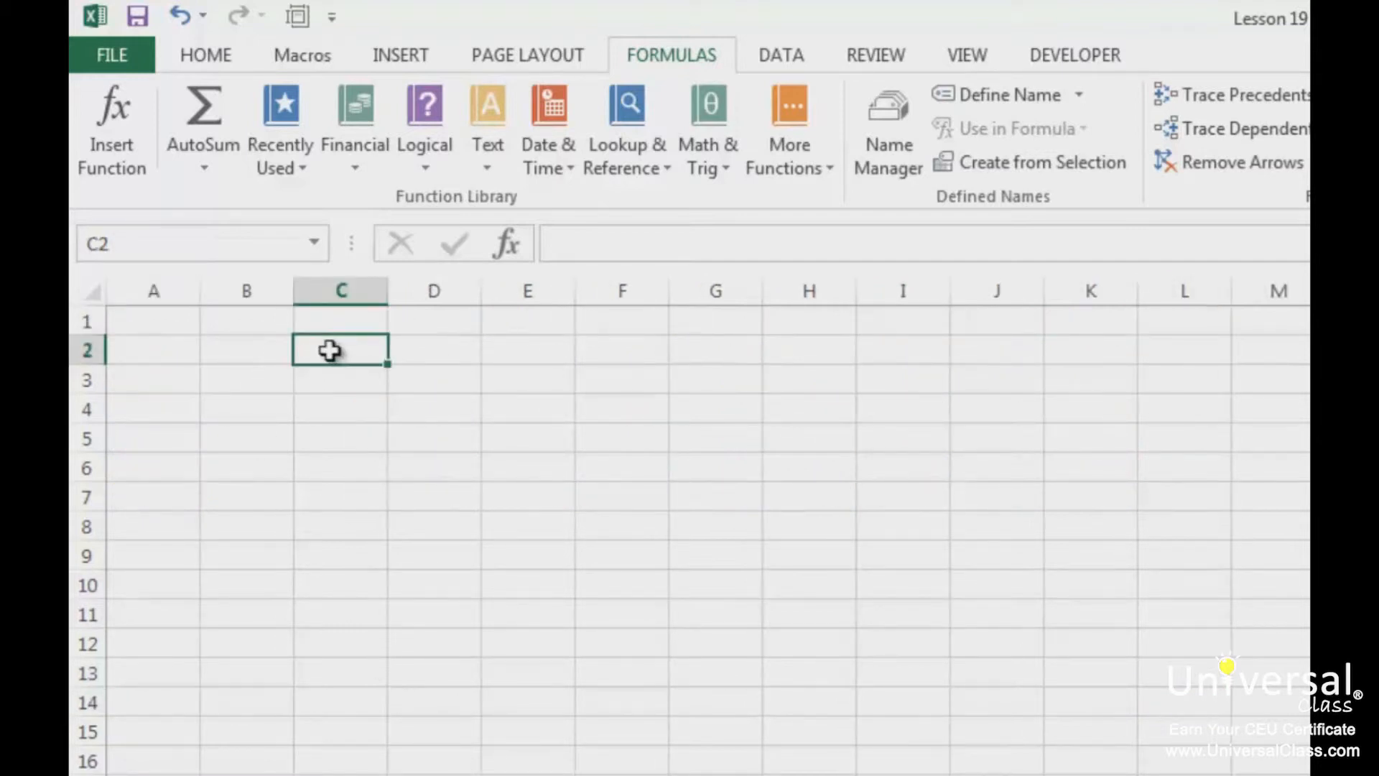
# Enter the self-referencing formula =B2+C2 in cell C2 of the blank Sheet3
pyautogui.write('=B2+c2')
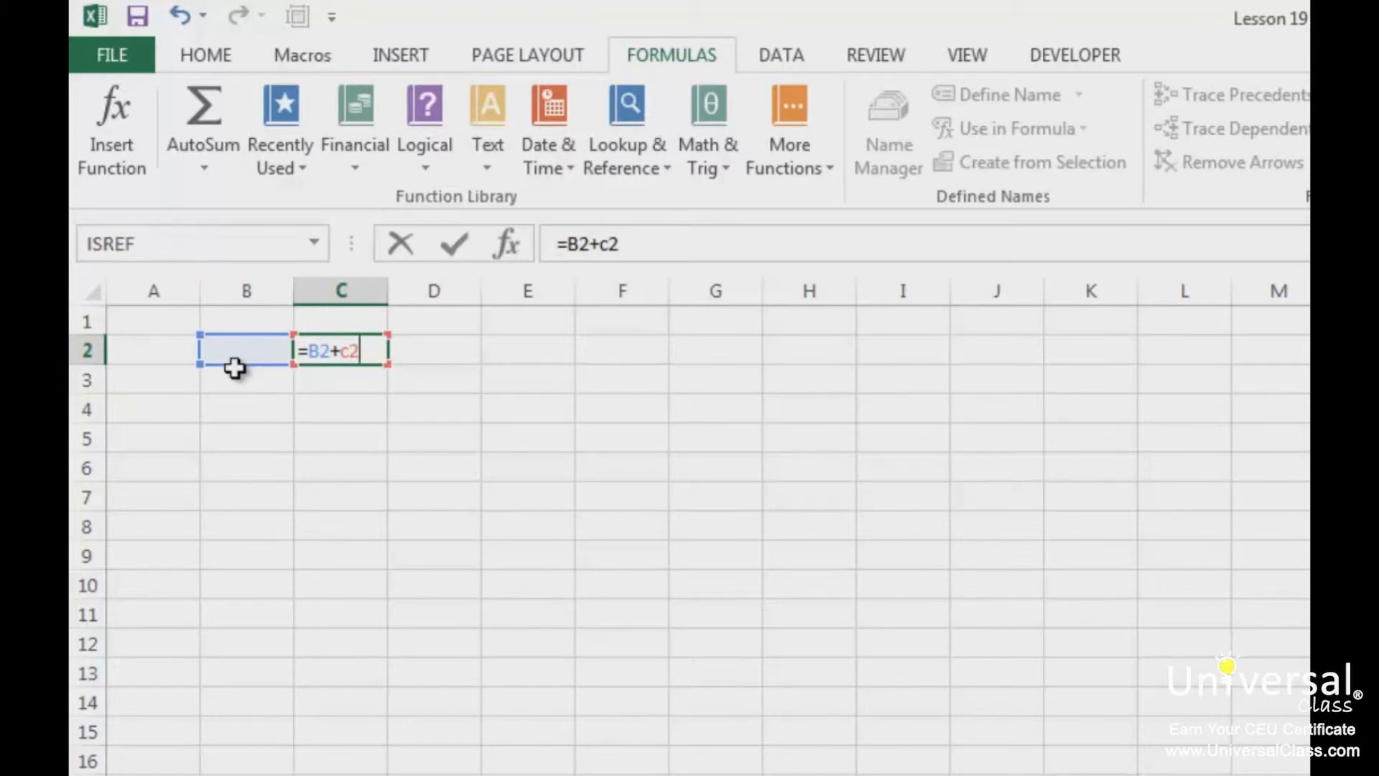
pyautogui.press('Return')
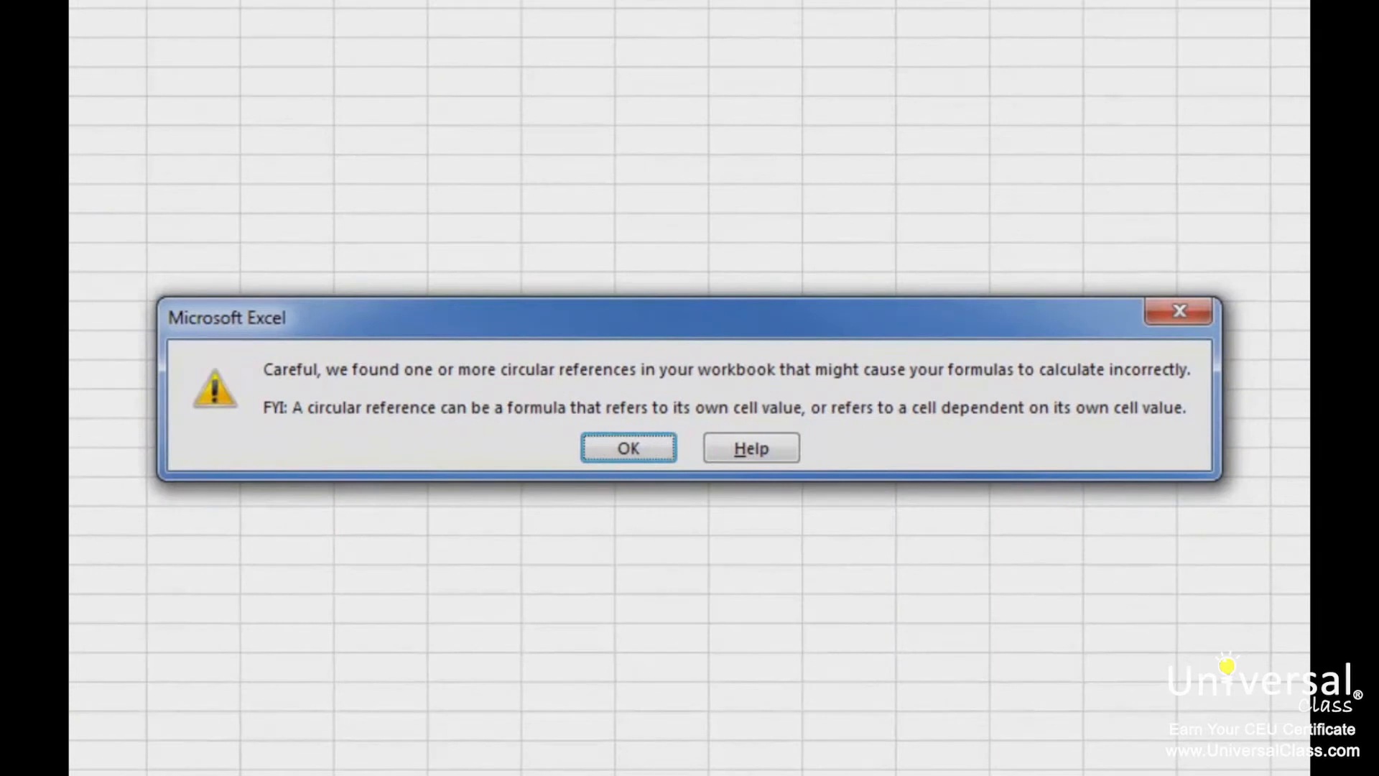
pyautogui.press('Return')
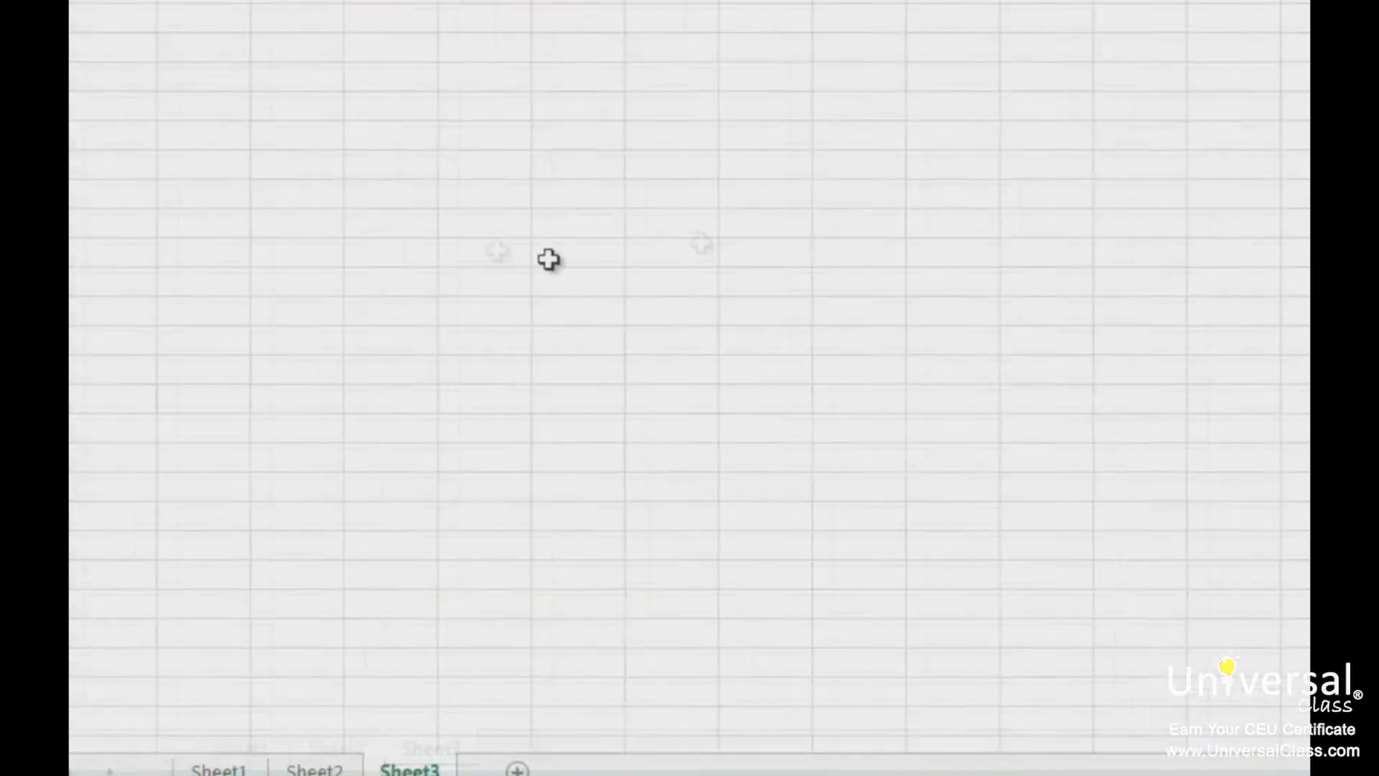
# List the circular references found in the workbook and jump to cell $C$2
pyautogui.click(851, 128)
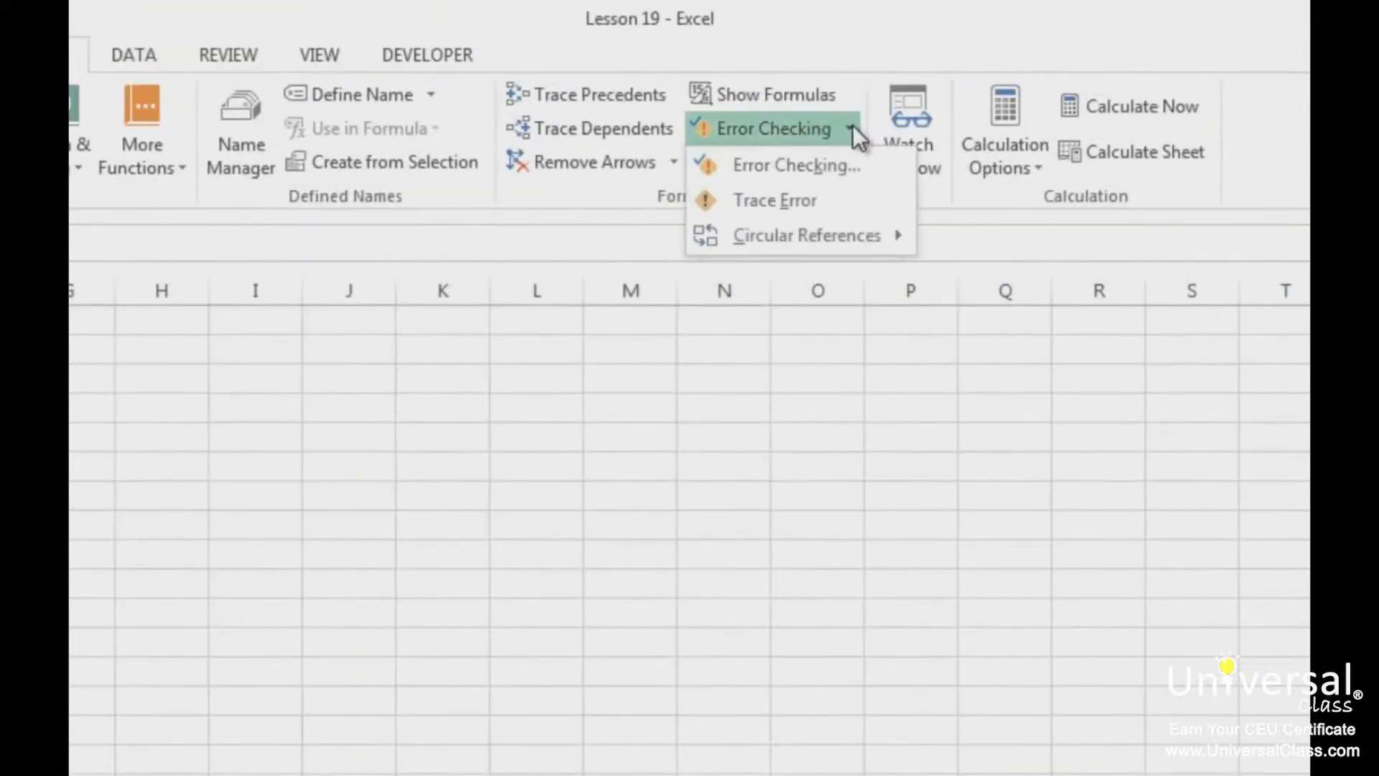
pyautogui.moveTo(848, 227)
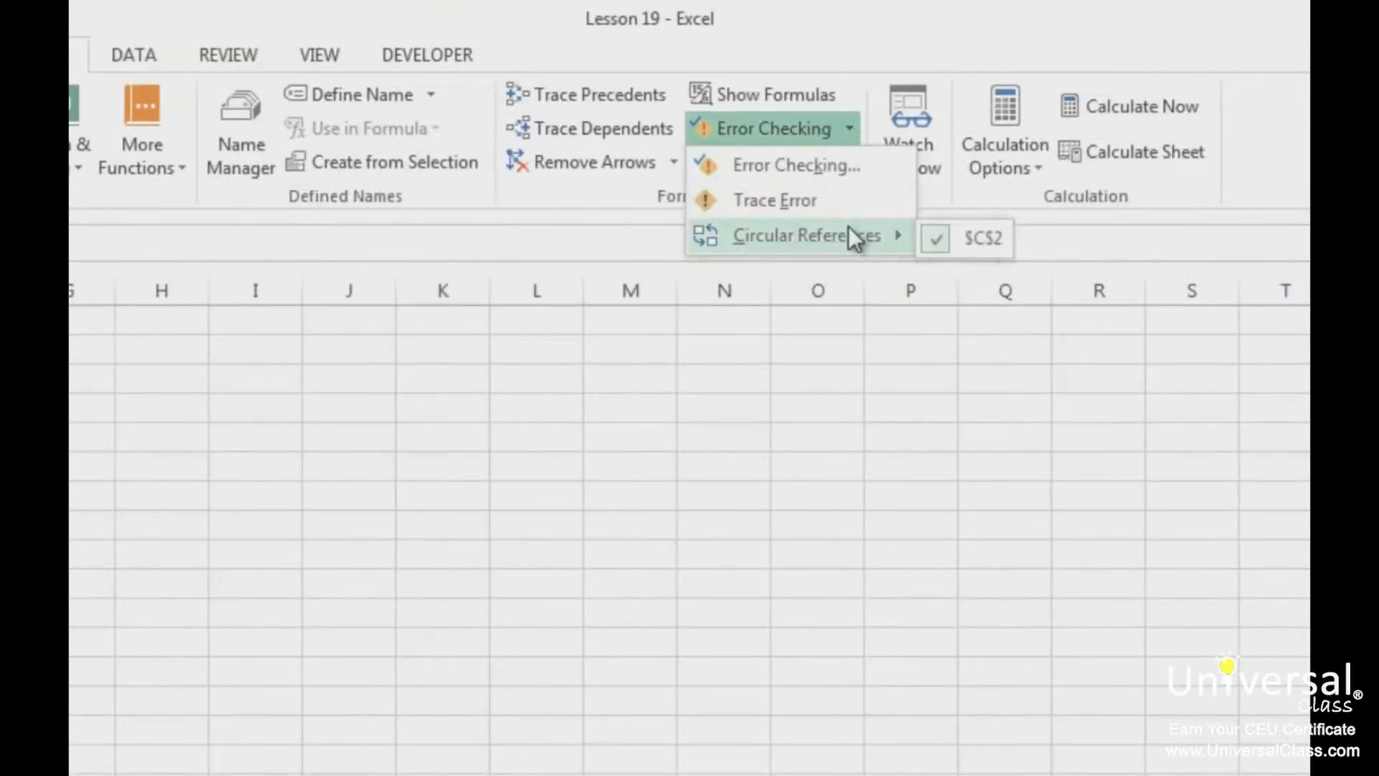
pyautogui.click(959, 238)
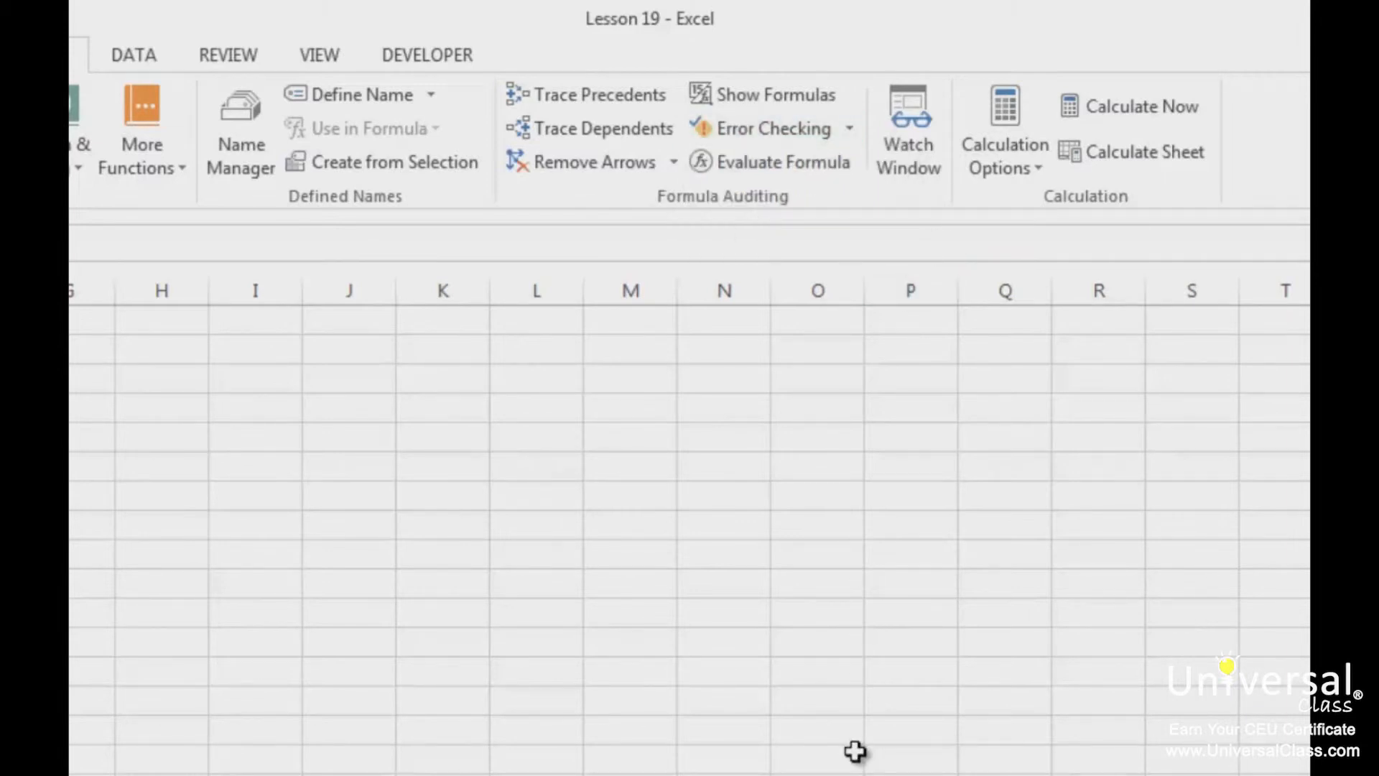
pyautogui.click(851, 129)
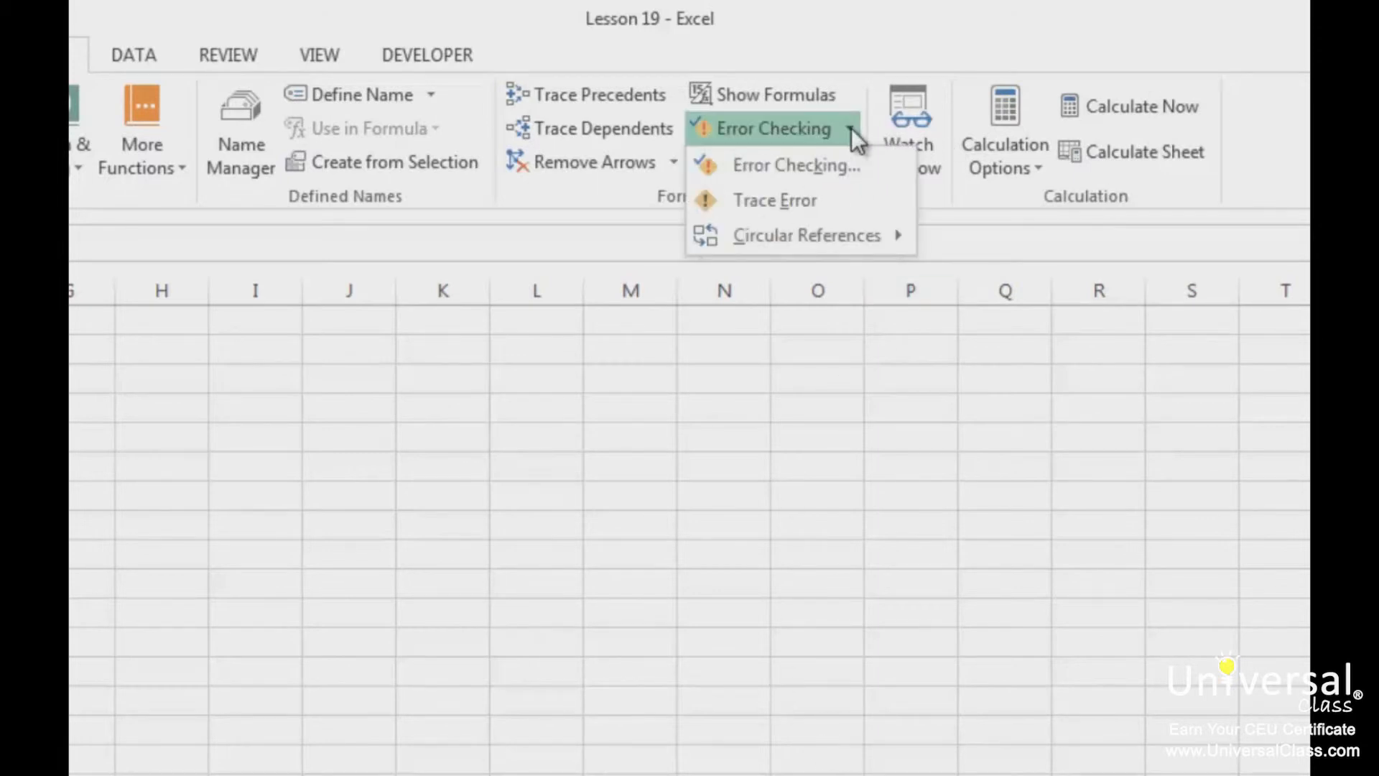
pyautogui.moveTo(883, 235)
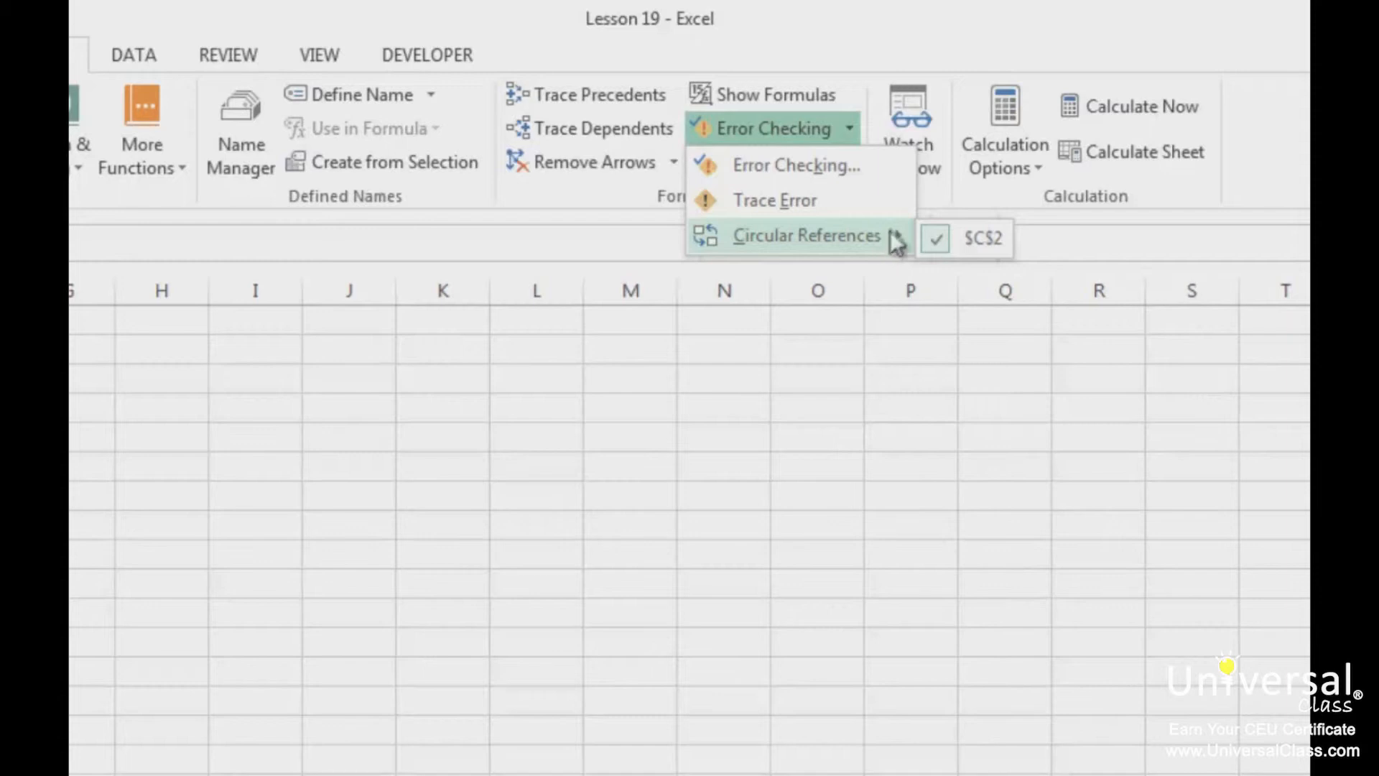
pyautogui.click(956, 244)
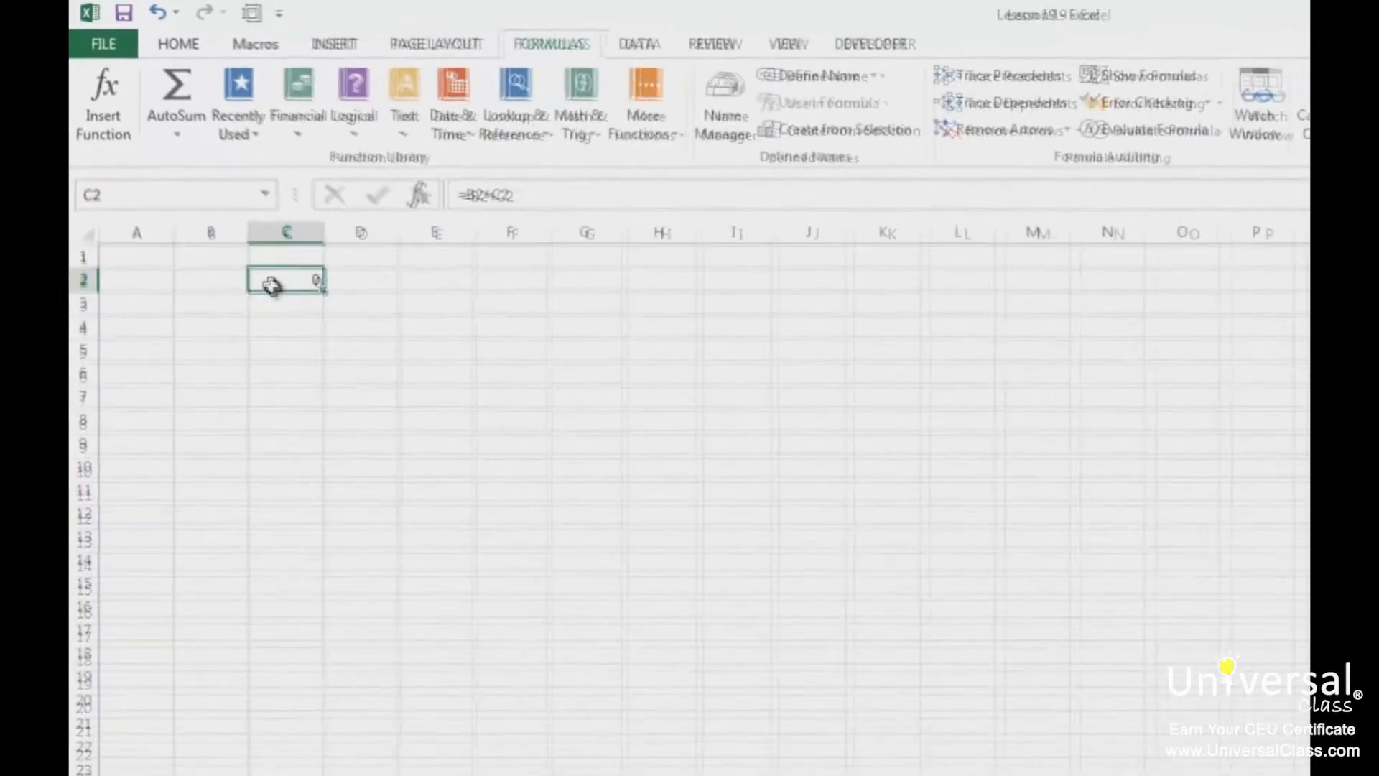
# Run Error Checking on Sheet3 to completion and clear the circular formula from cell C2
pyautogui.click(1048, 97)
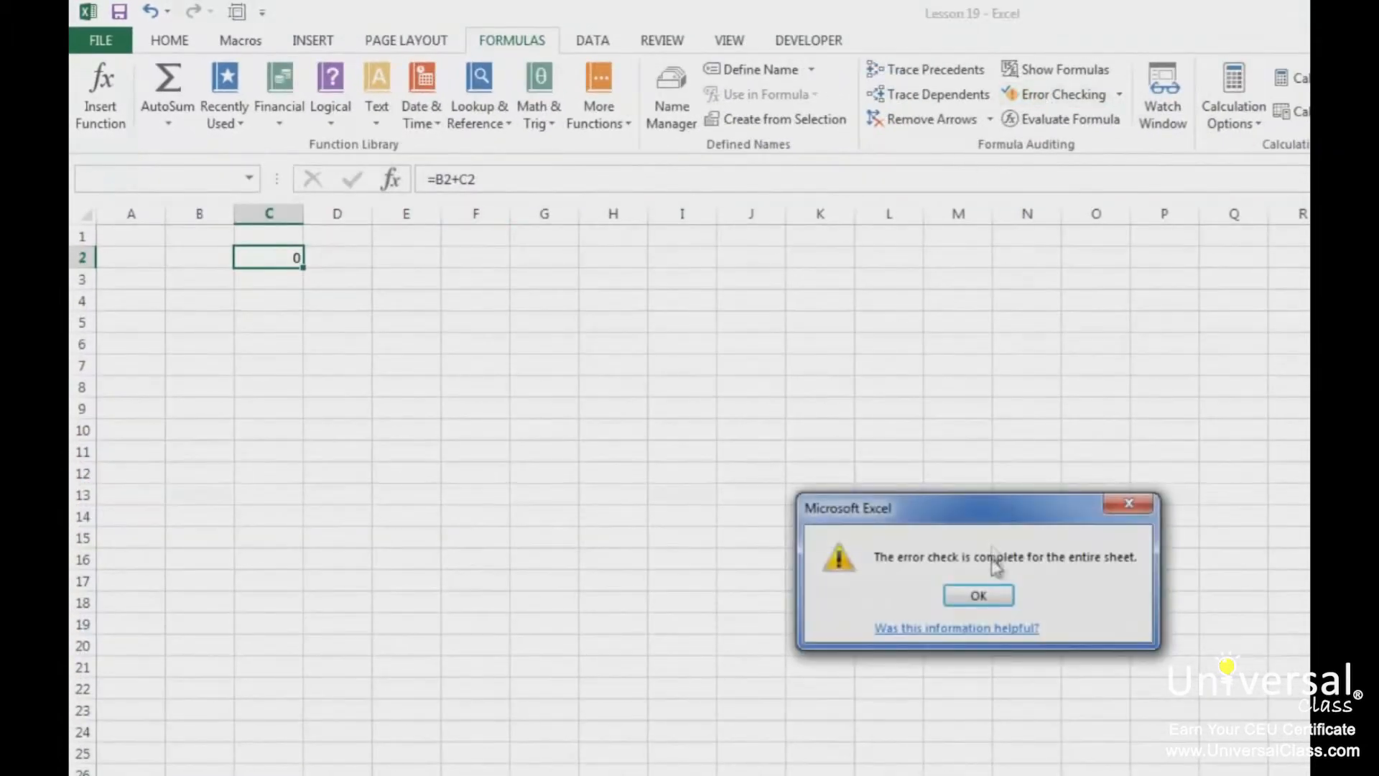
pyautogui.click(991, 597)
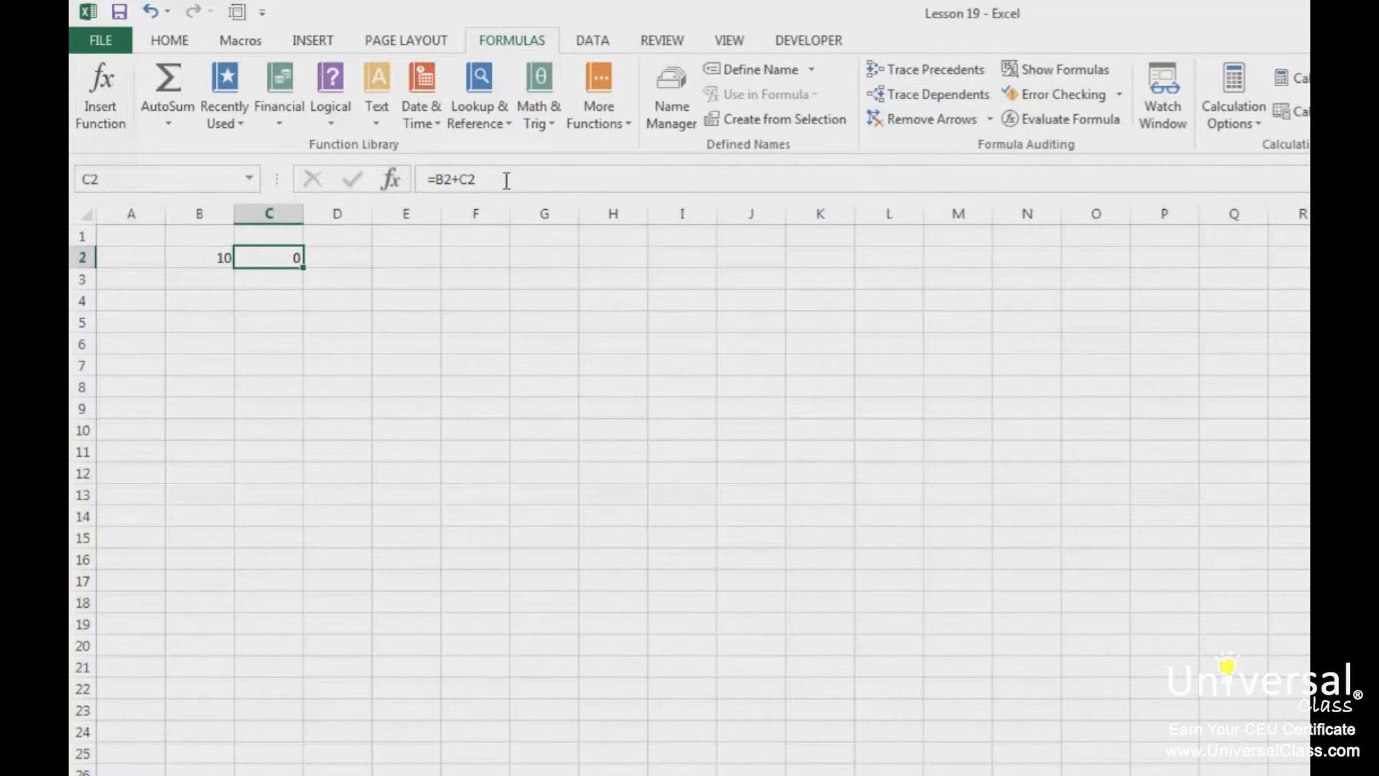
pyautogui.press('Delete')
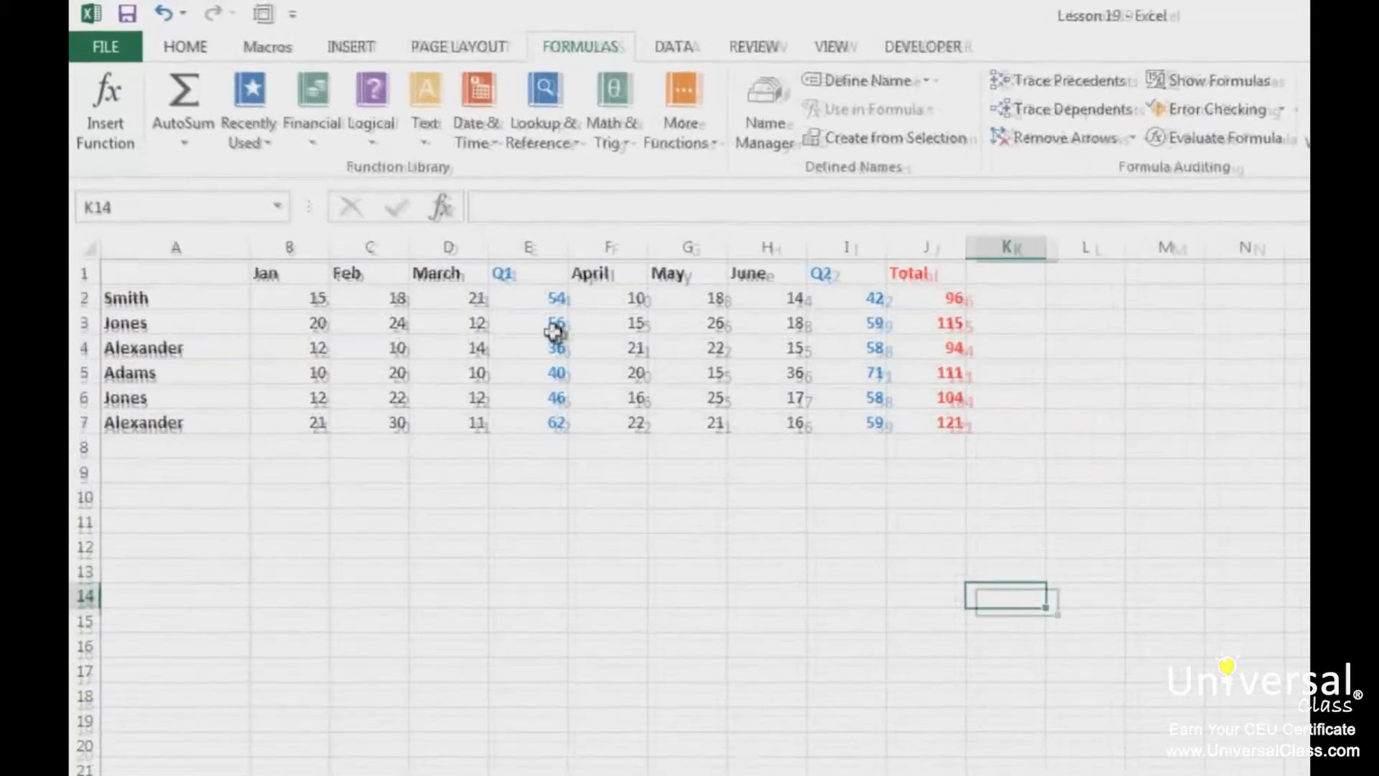
# Enter x in the Q2 cell I3 and trace the error in the Total cell J3
pyautogui.click(982, 334)
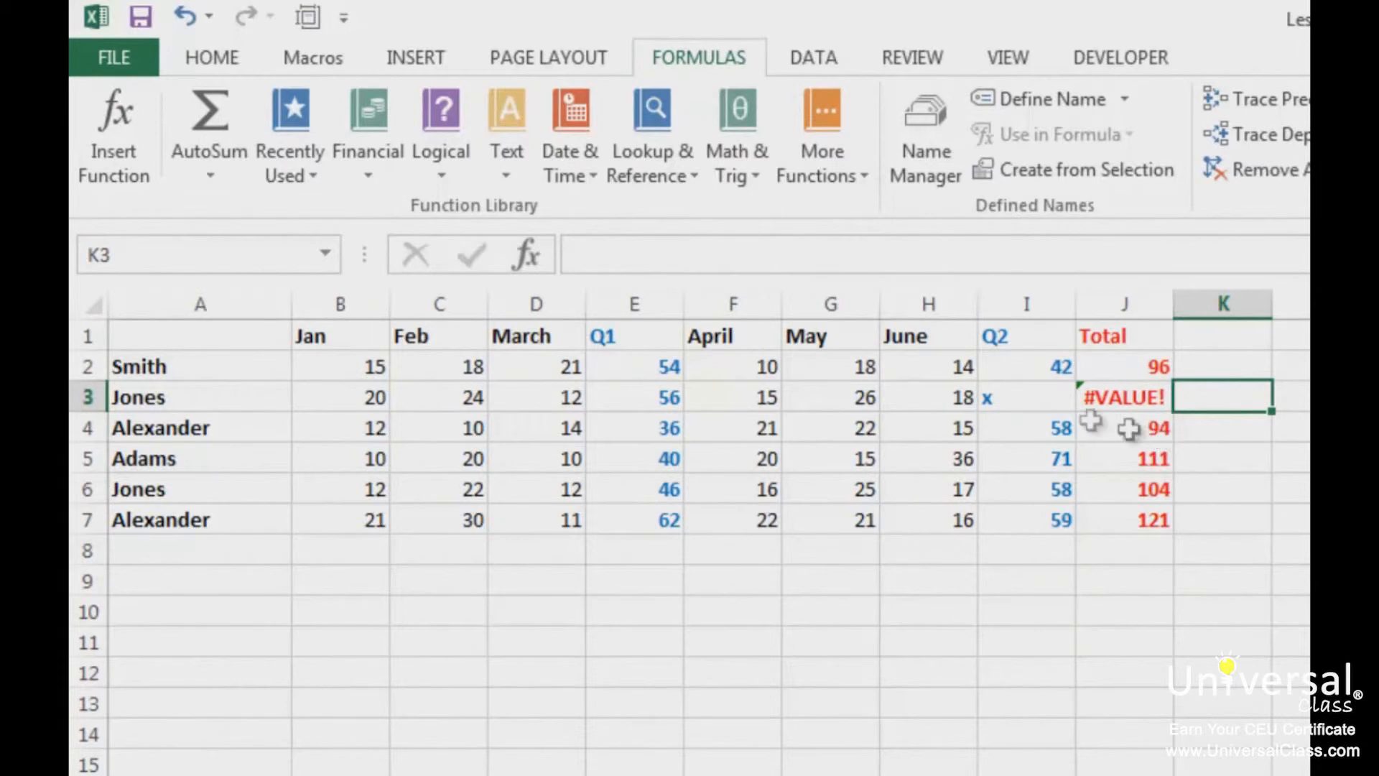
pyautogui.click(1150, 397)
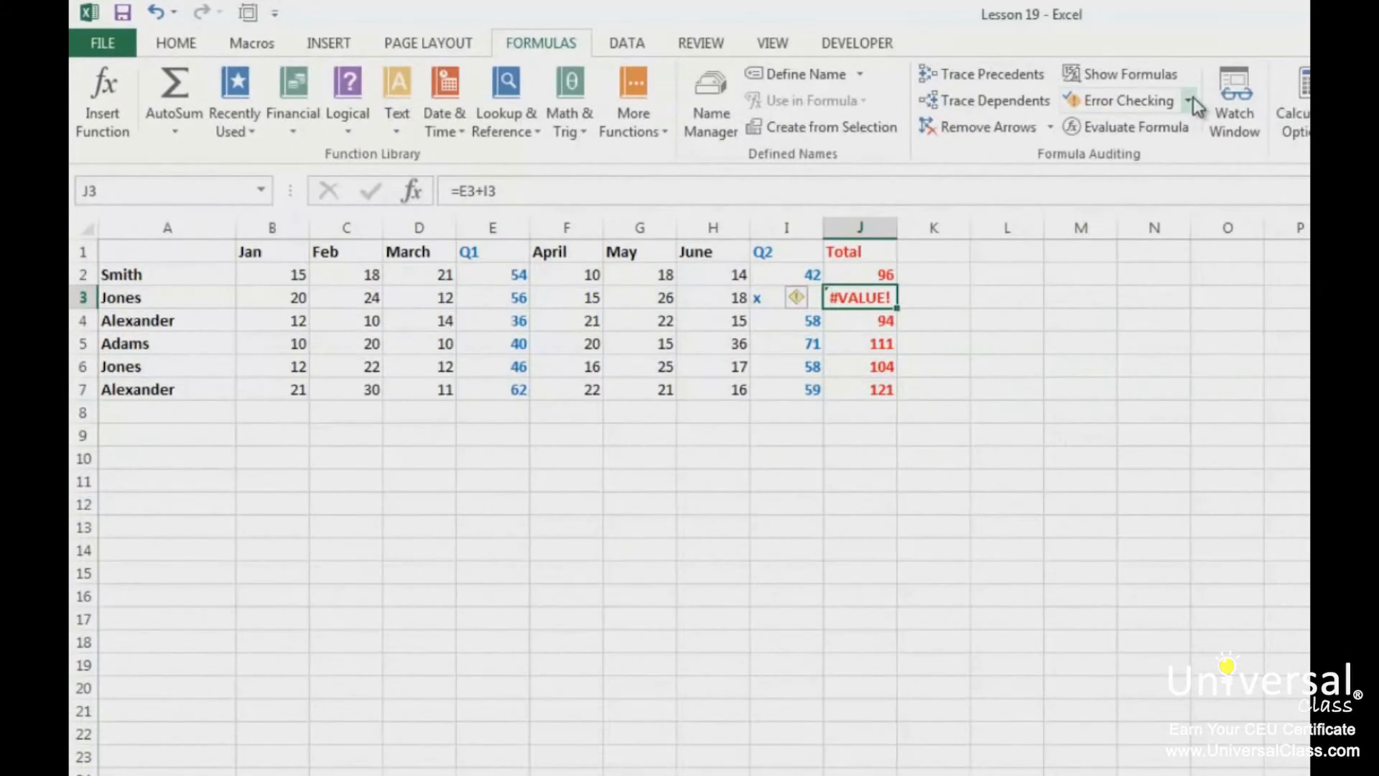
pyautogui.click(1189, 101)
pyautogui.click(1174, 159)
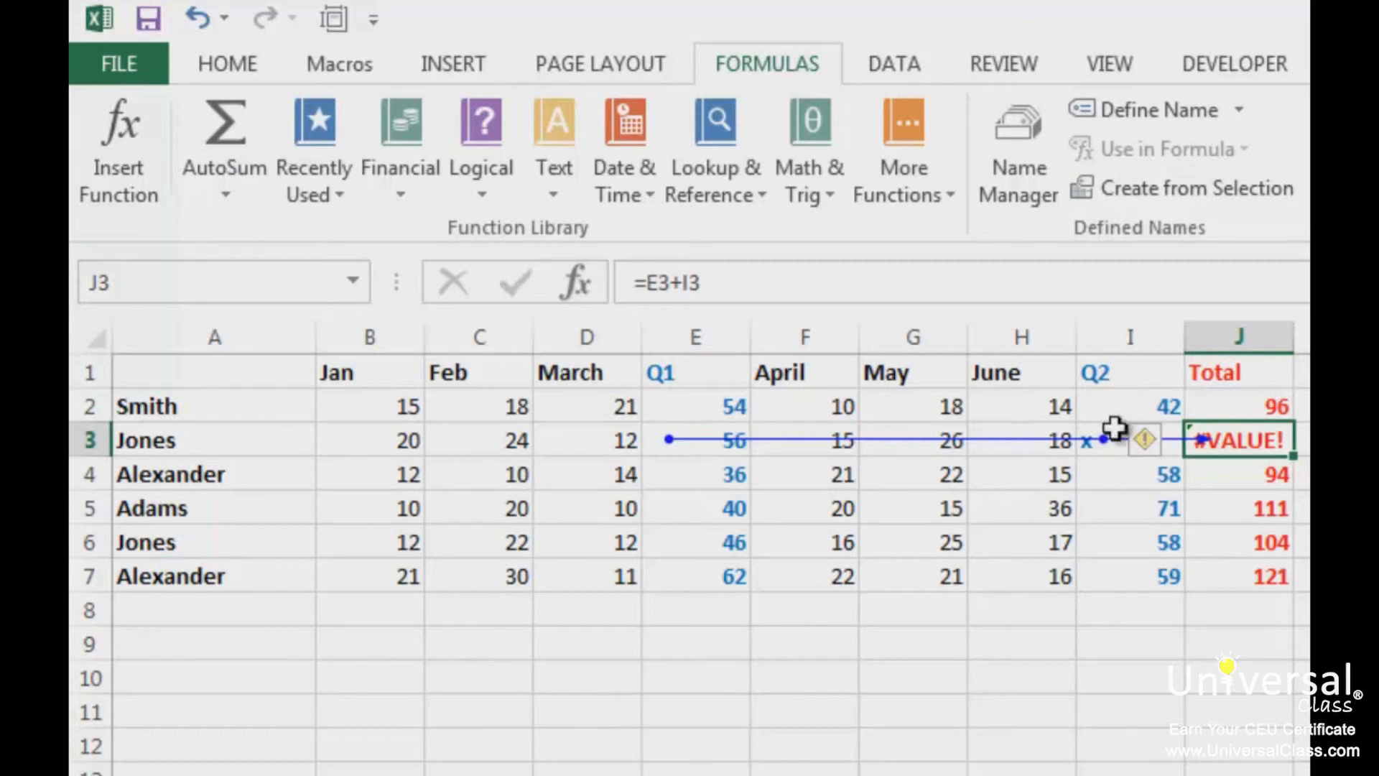
pyautogui.click(1100, 461)
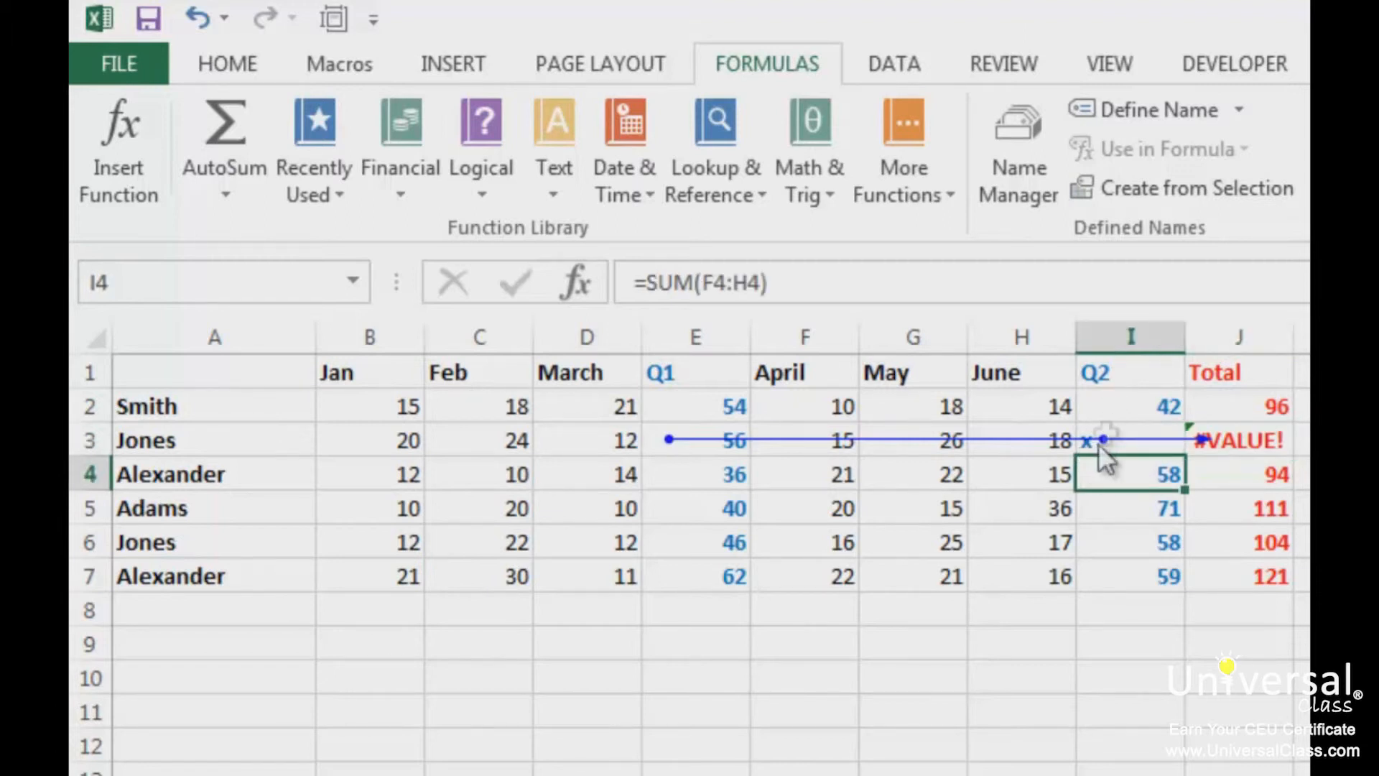
pyautogui.click(1142, 406)
pyautogui.moveTo(1185, 424); pyautogui.dragTo(1183, 447)
pyautogui.click(1301, 472)
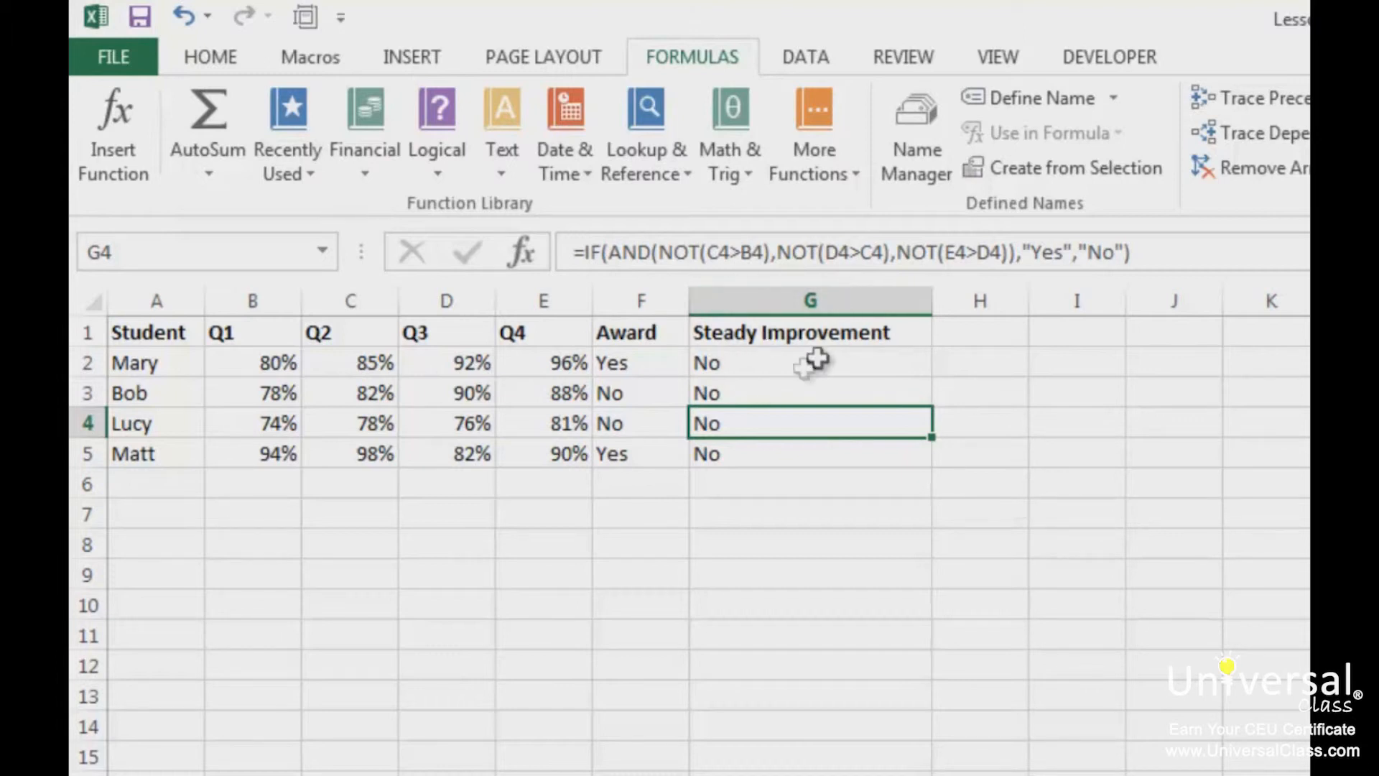
# Run Evaluate Formula on cell G2 of Sheet1 and evaluate its first condition, NOT(C2>B2), one expression at a time
pyautogui.click(743, 361)
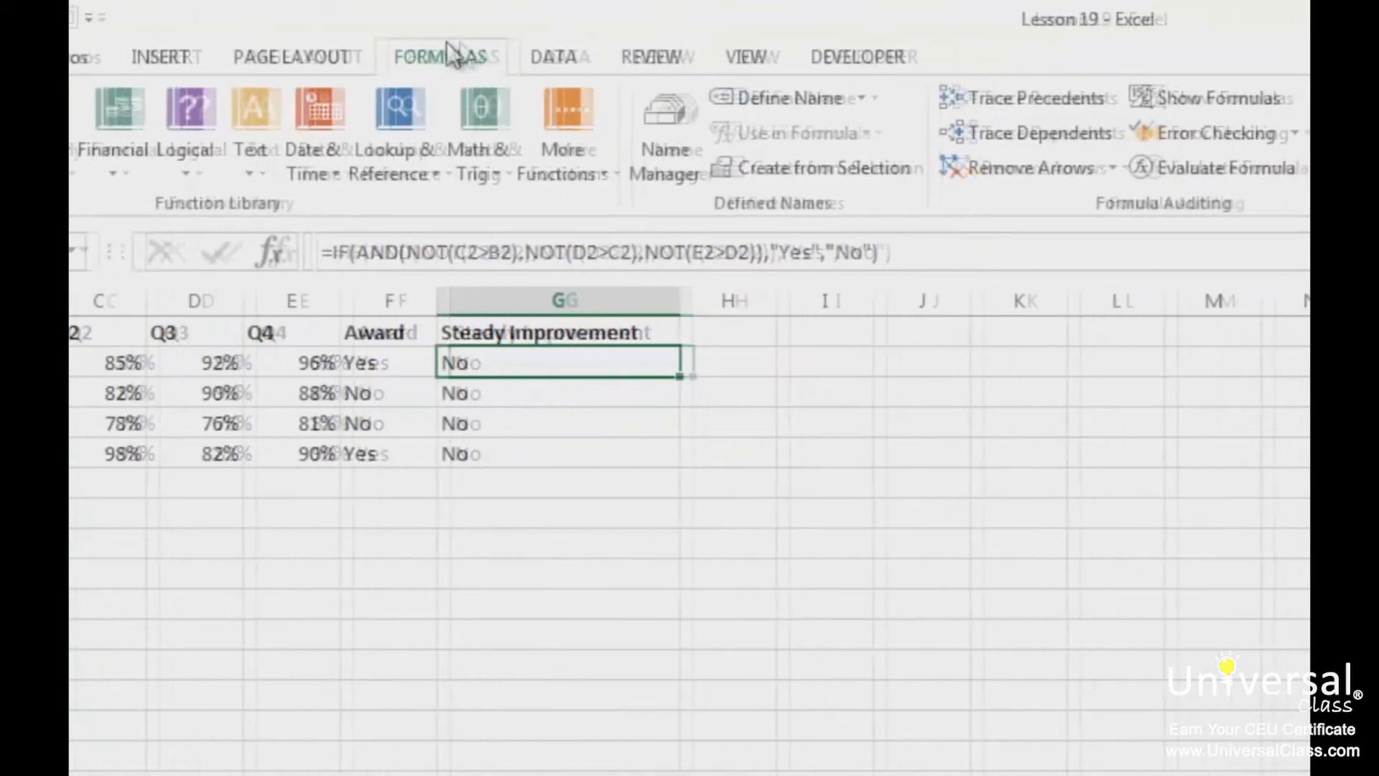
pyautogui.click(1050, 169)
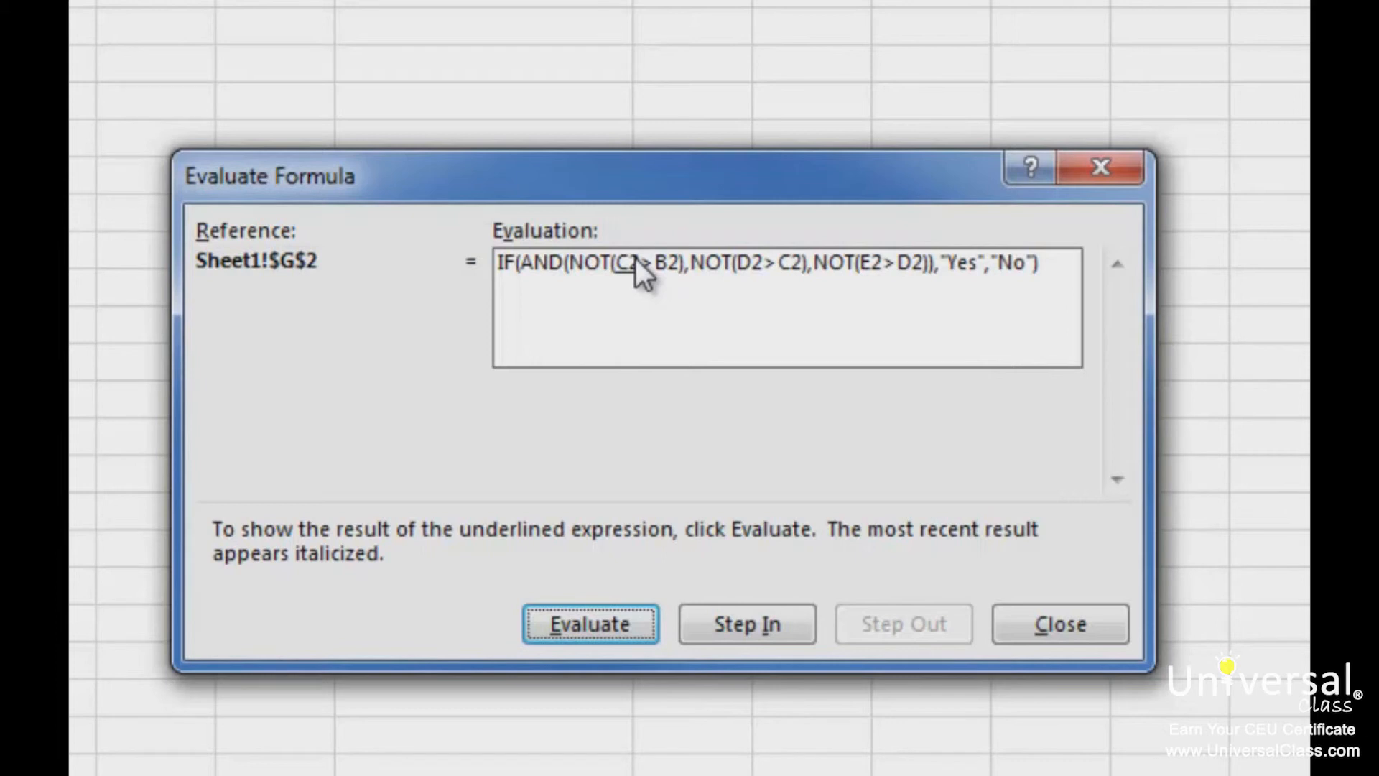
pyautogui.click(579, 636)
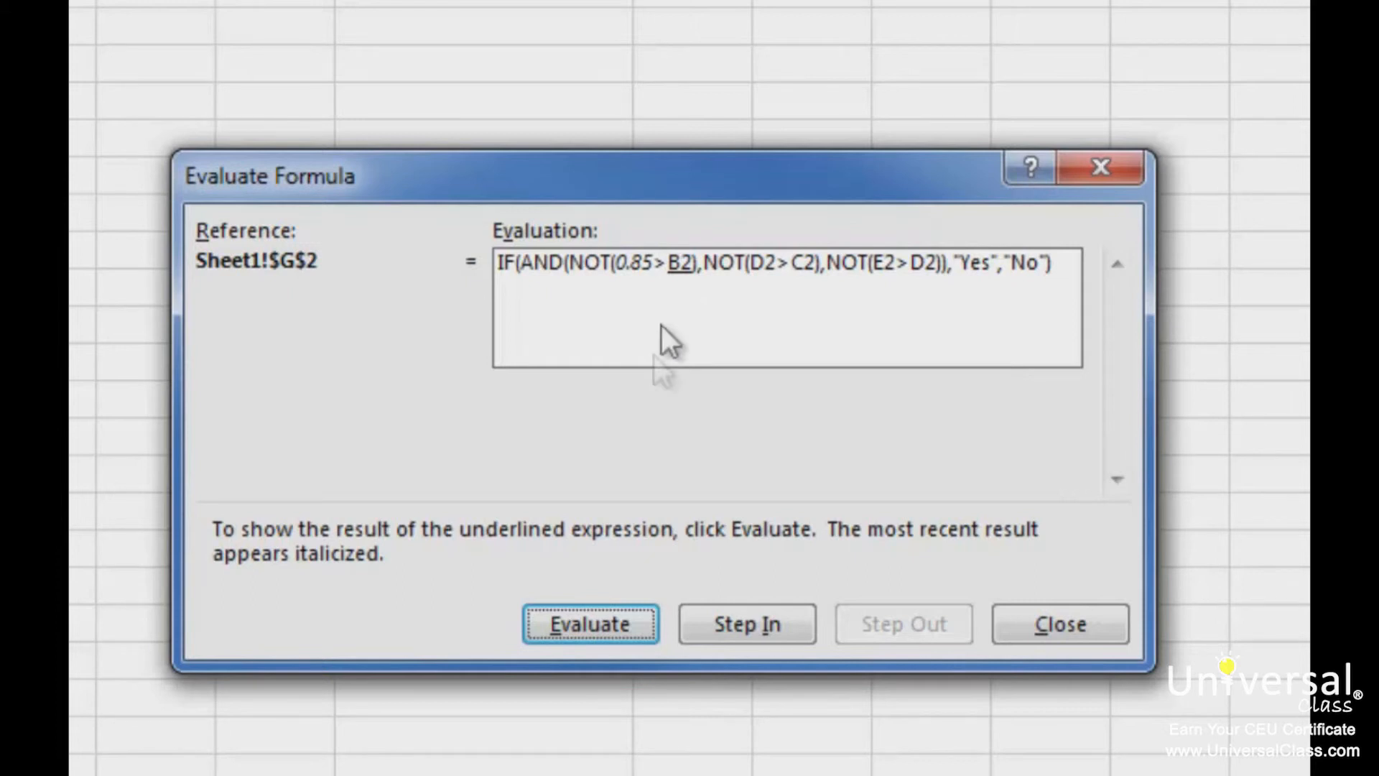
pyautogui.click(612, 627)
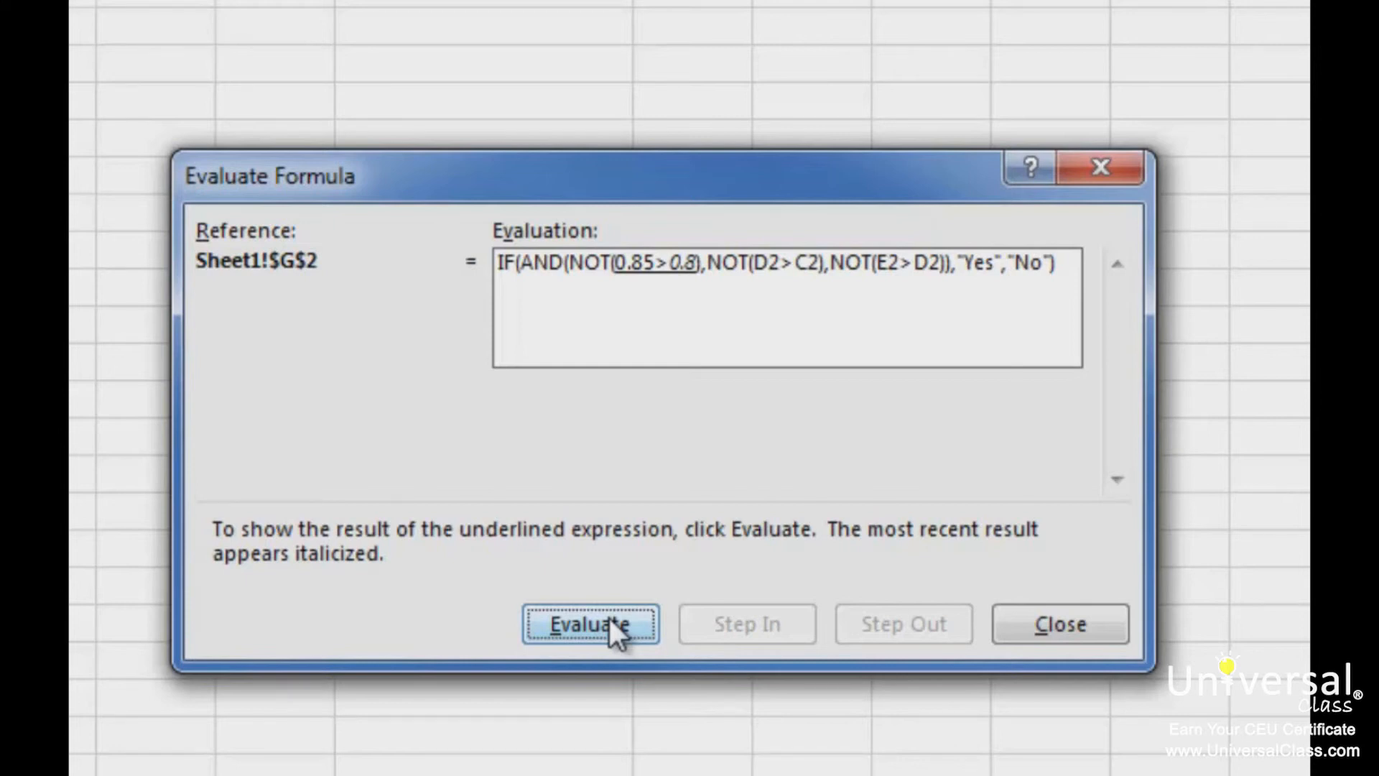
pyautogui.click(609, 619)
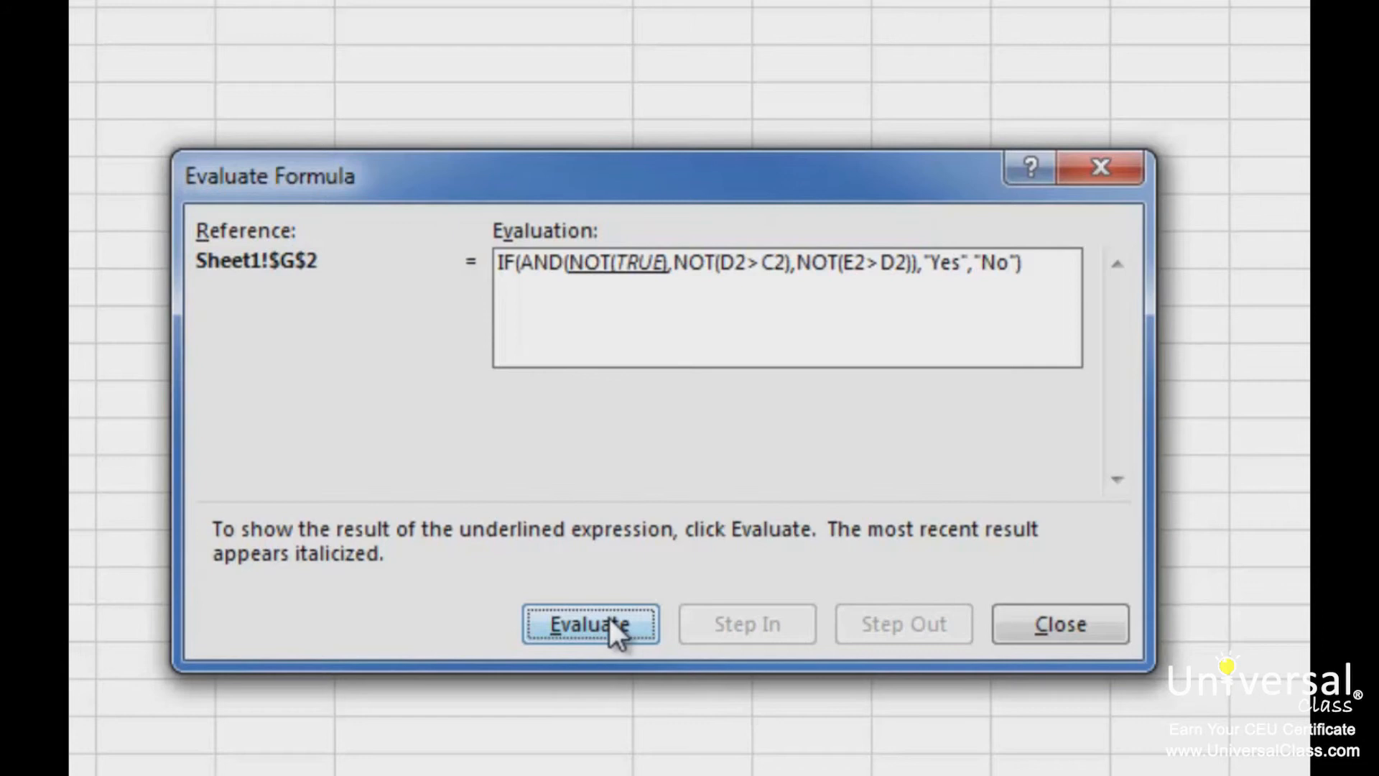
pyautogui.click(609, 619)
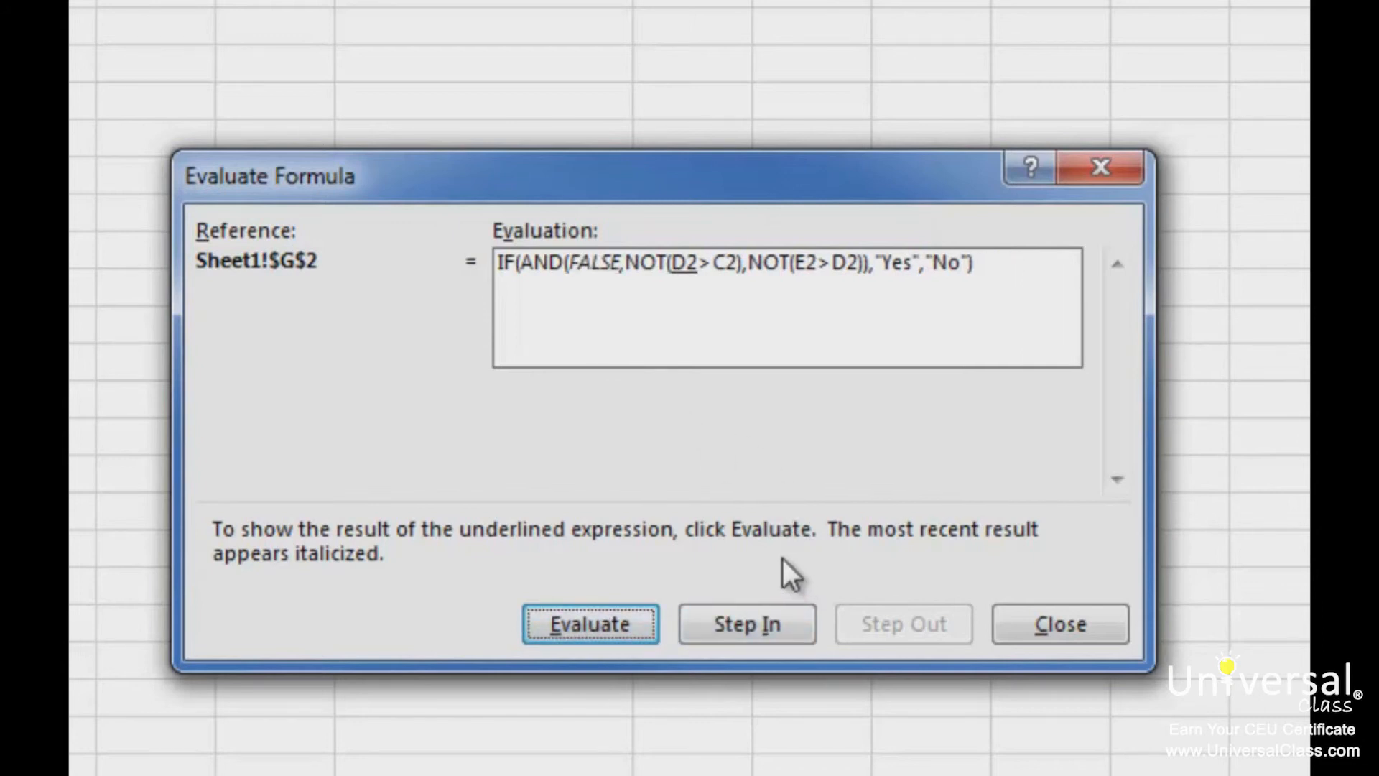
# Step into the D2 reference and back out, and evaluate the second condition, NOT(D2>C2)
pyautogui.click(747, 638)
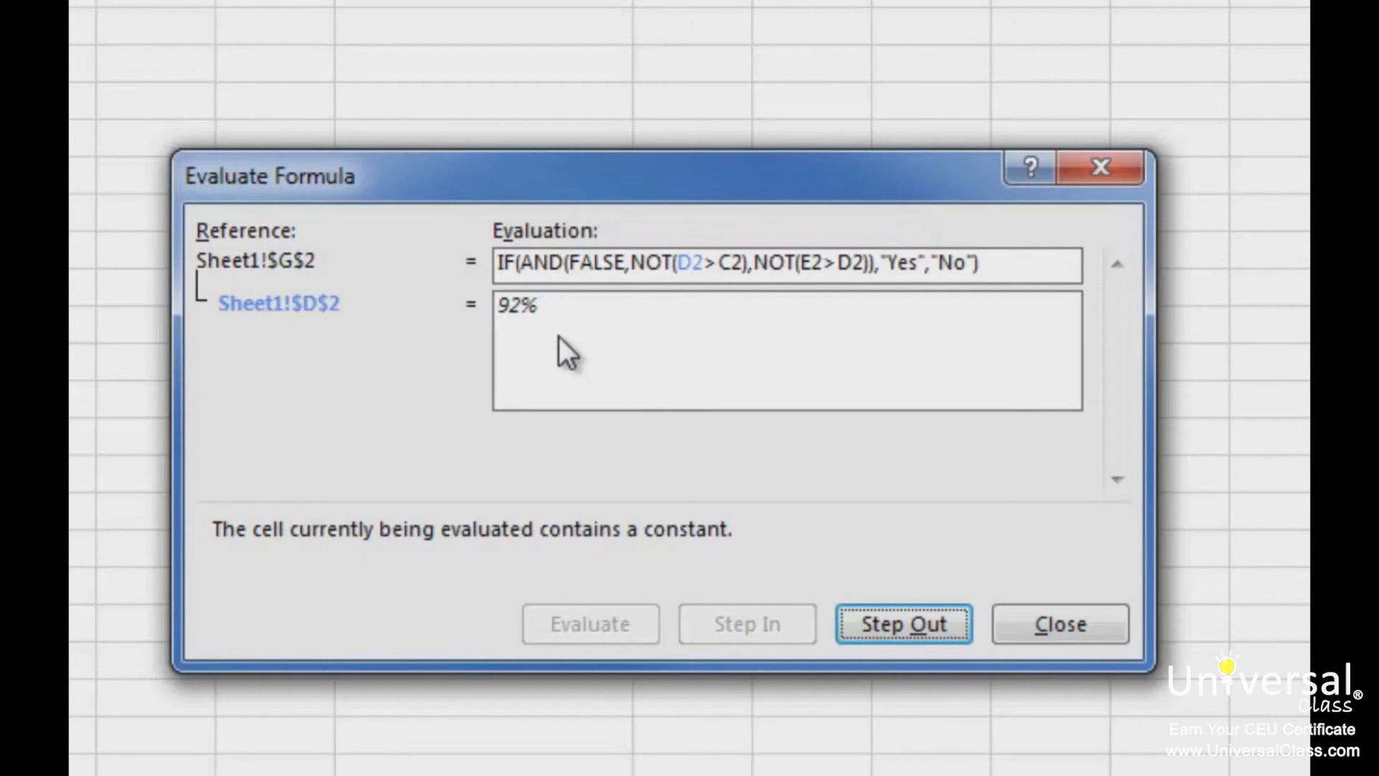
pyautogui.click(916, 628)
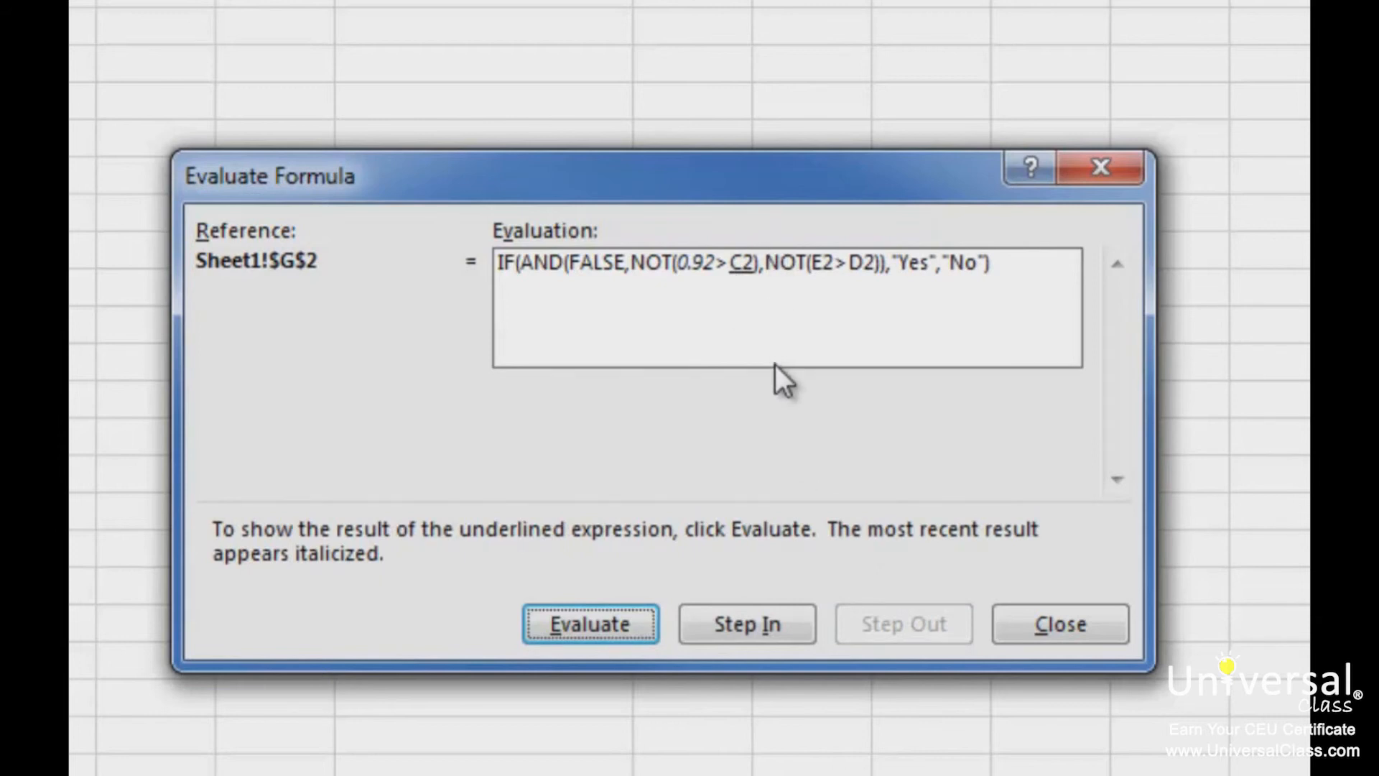
pyautogui.click(567, 625)
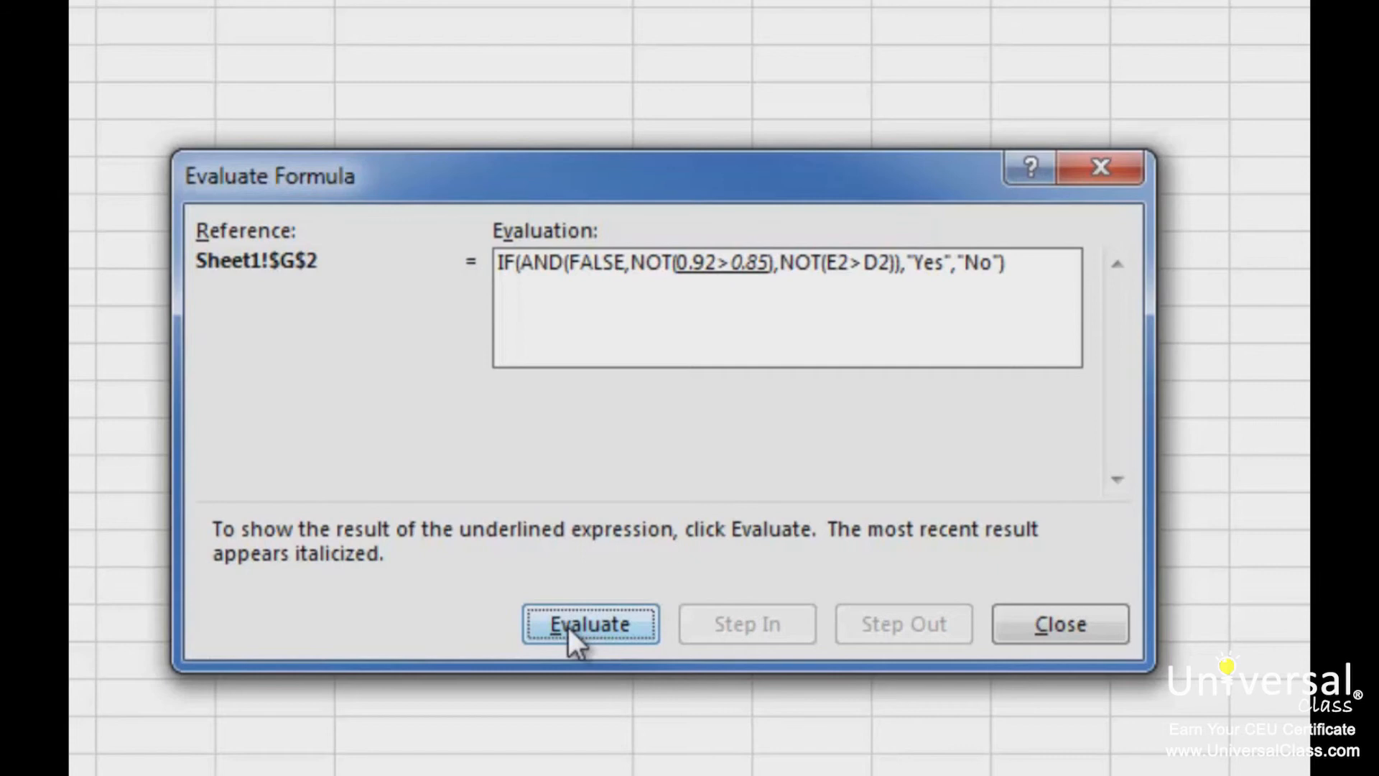
pyautogui.click(567, 624)
pyautogui.click(598, 624)
# Evaluate the NOT(E2>D2) condition and the enclosing AND and IF functions through to the final result, and close the formula evaluation
pyautogui.click(606, 616)
pyautogui.click(606, 617)
pyautogui.click(606, 616)
pyautogui.click(607, 616)
pyautogui.click(606, 616)
pyautogui.click(607, 617)
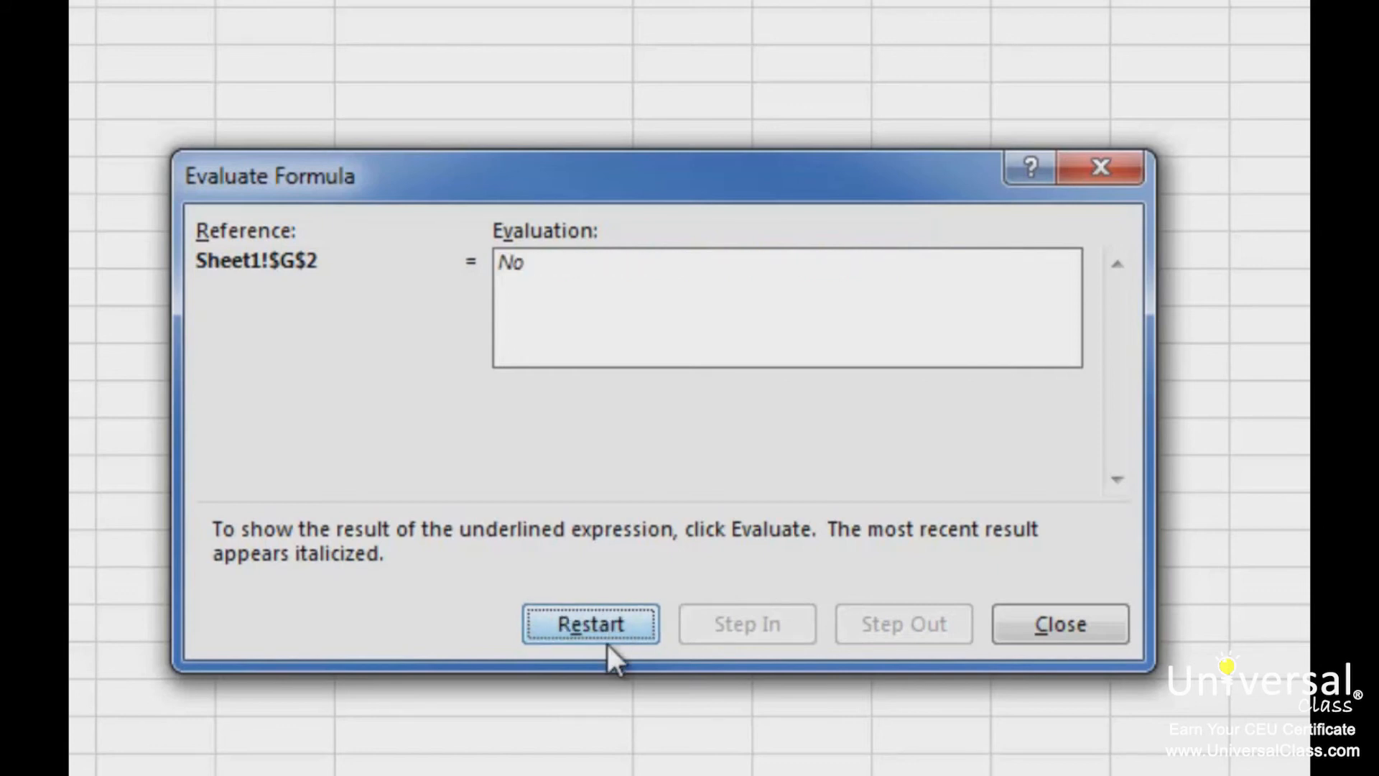
pyautogui.click(1063, 623)
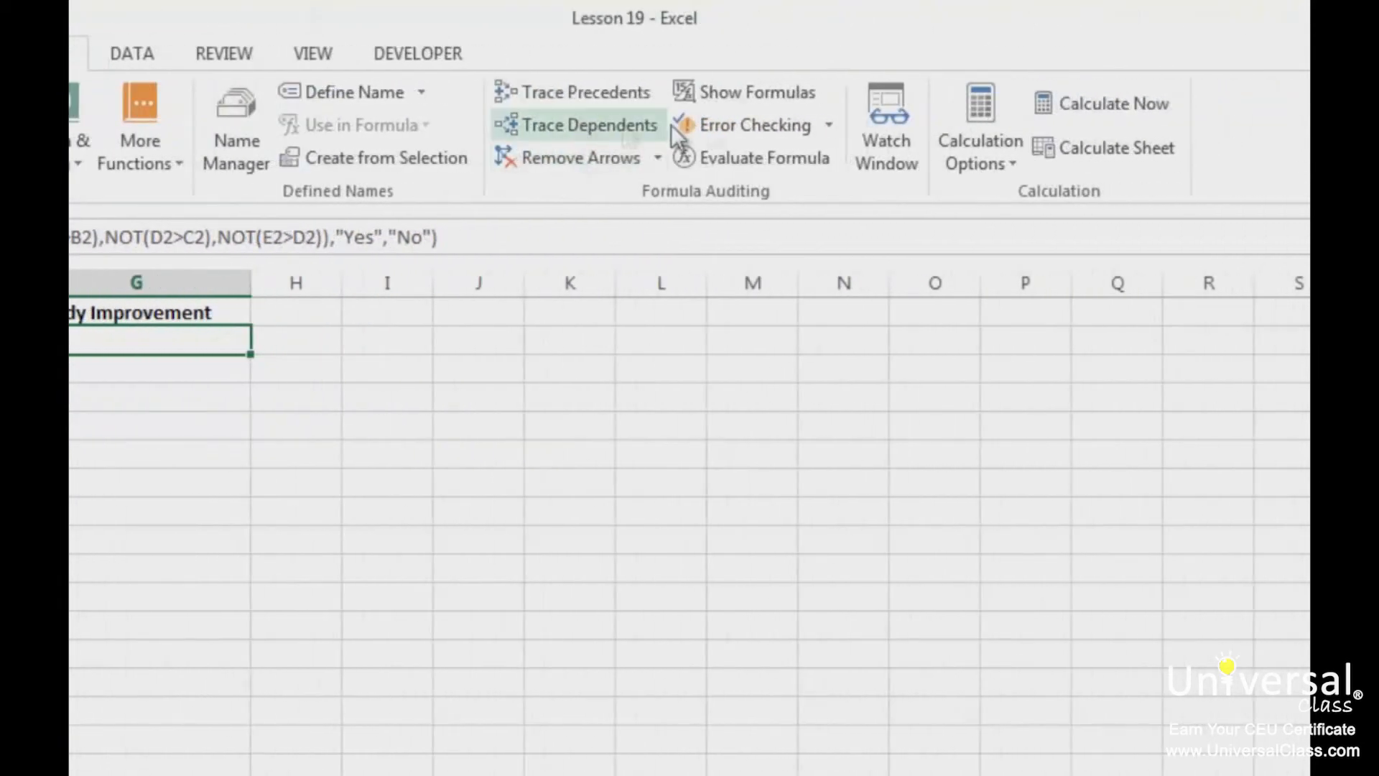
# Show the Watch Window and dock it alongside the worksheet grid
pyautogui.click(883, 155)
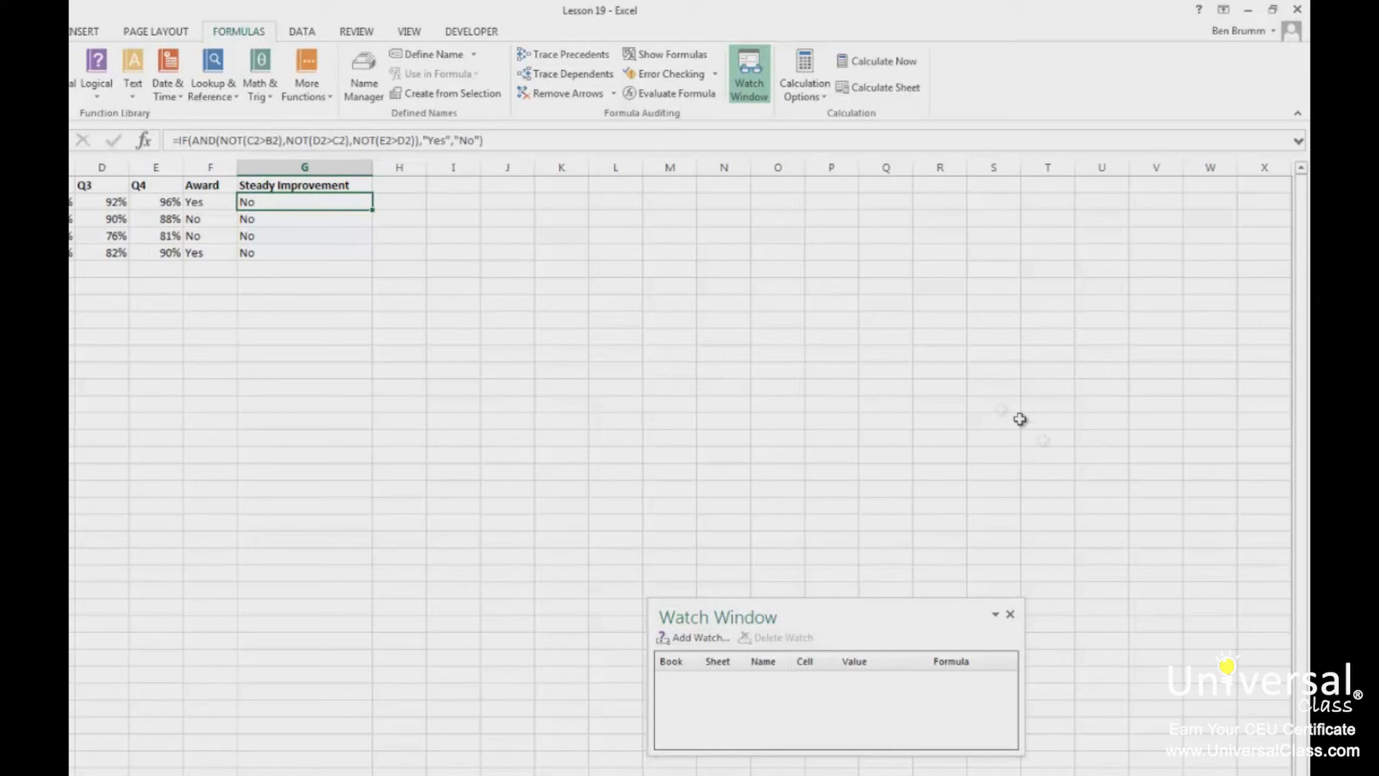
pyautogui.moveTo(811, 616); pyautogui.dragTo(755, 253)
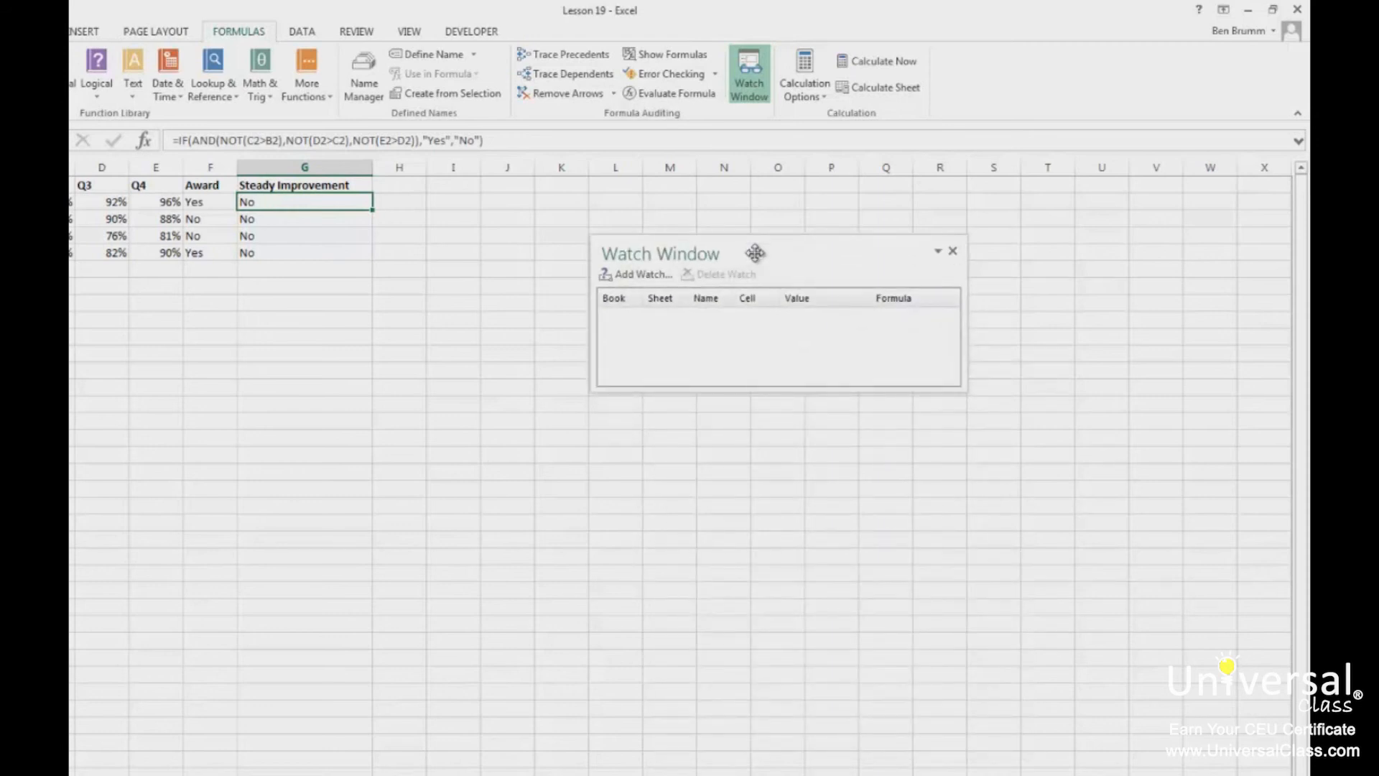
pyautogui.moveTo(702, 252); pyautogui.dragTo(1300, 279)
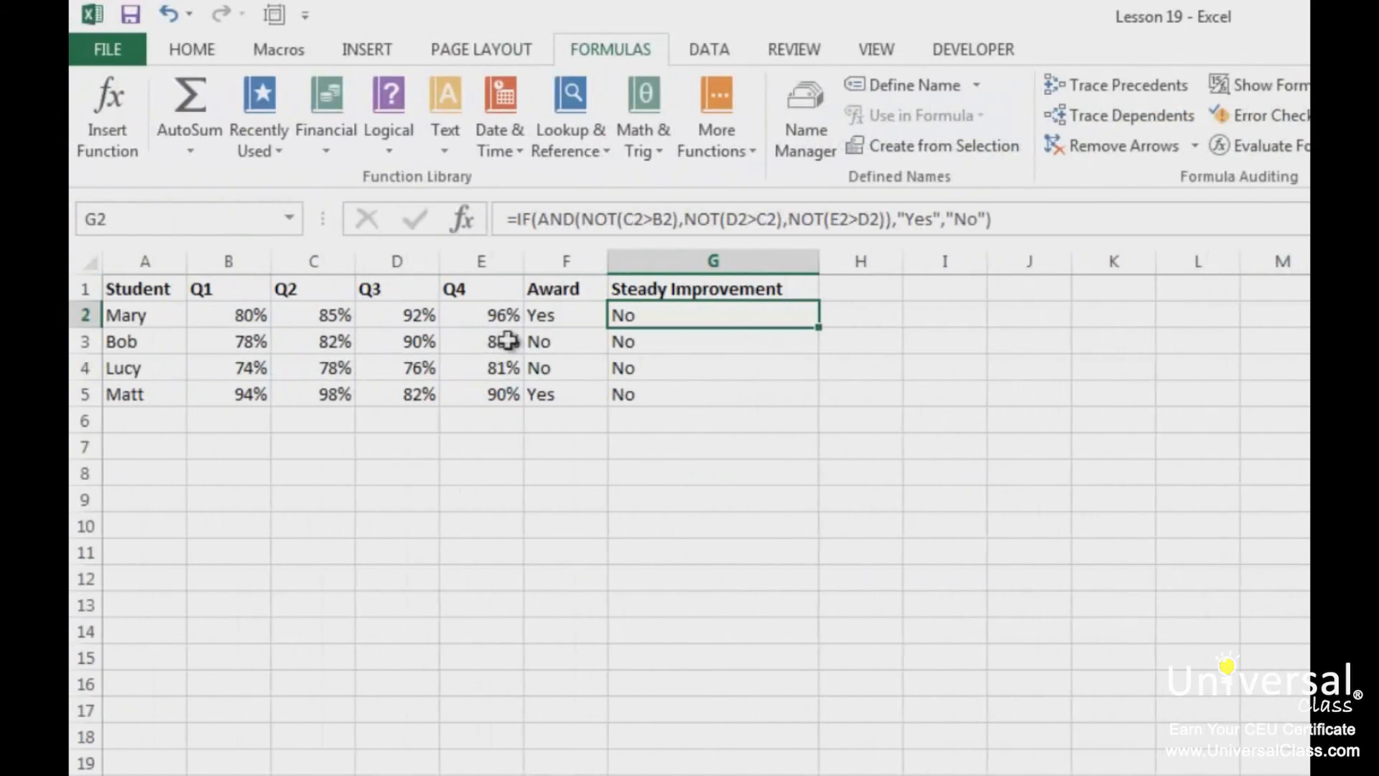
# Add a watch for the Award formula in cell F2 of Sheet1
pyautogui.click(561, 316)
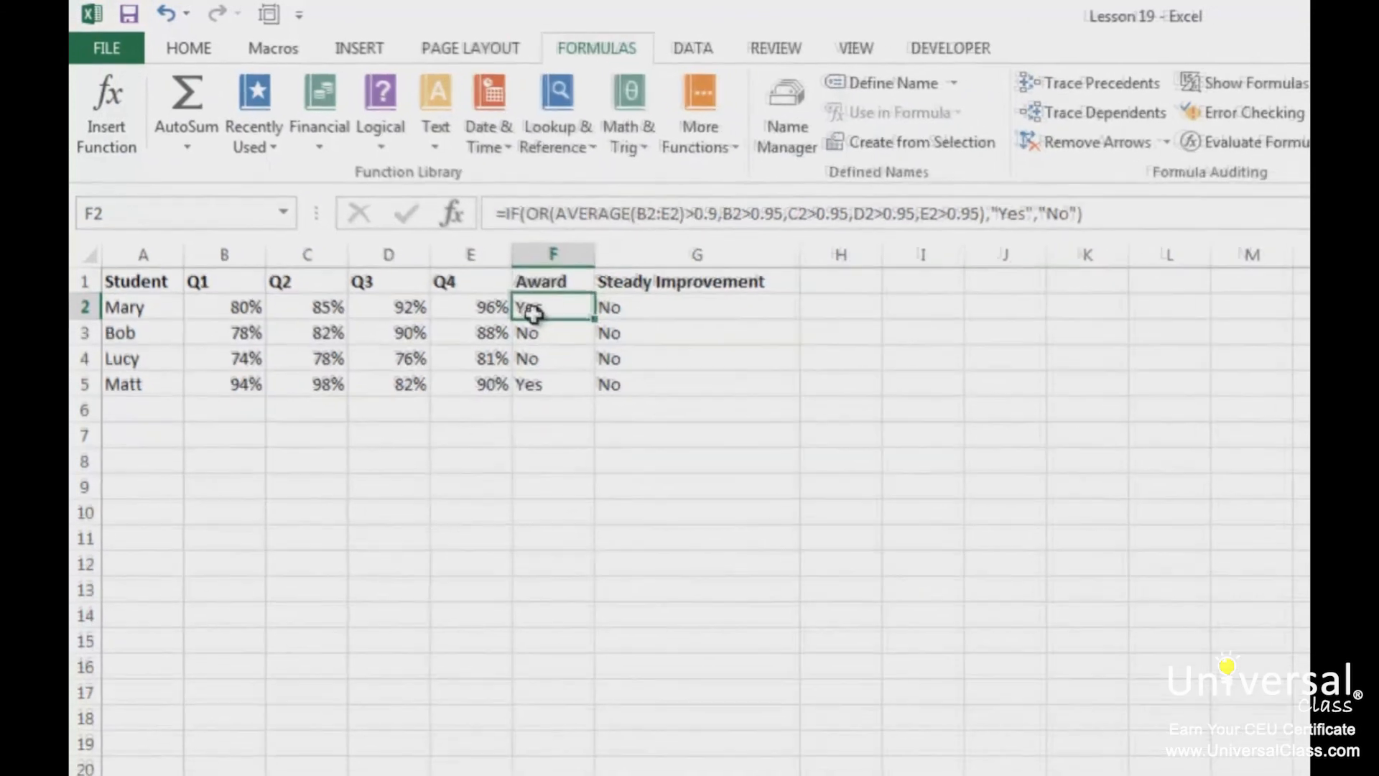
pyautogui.click(1254, 221)
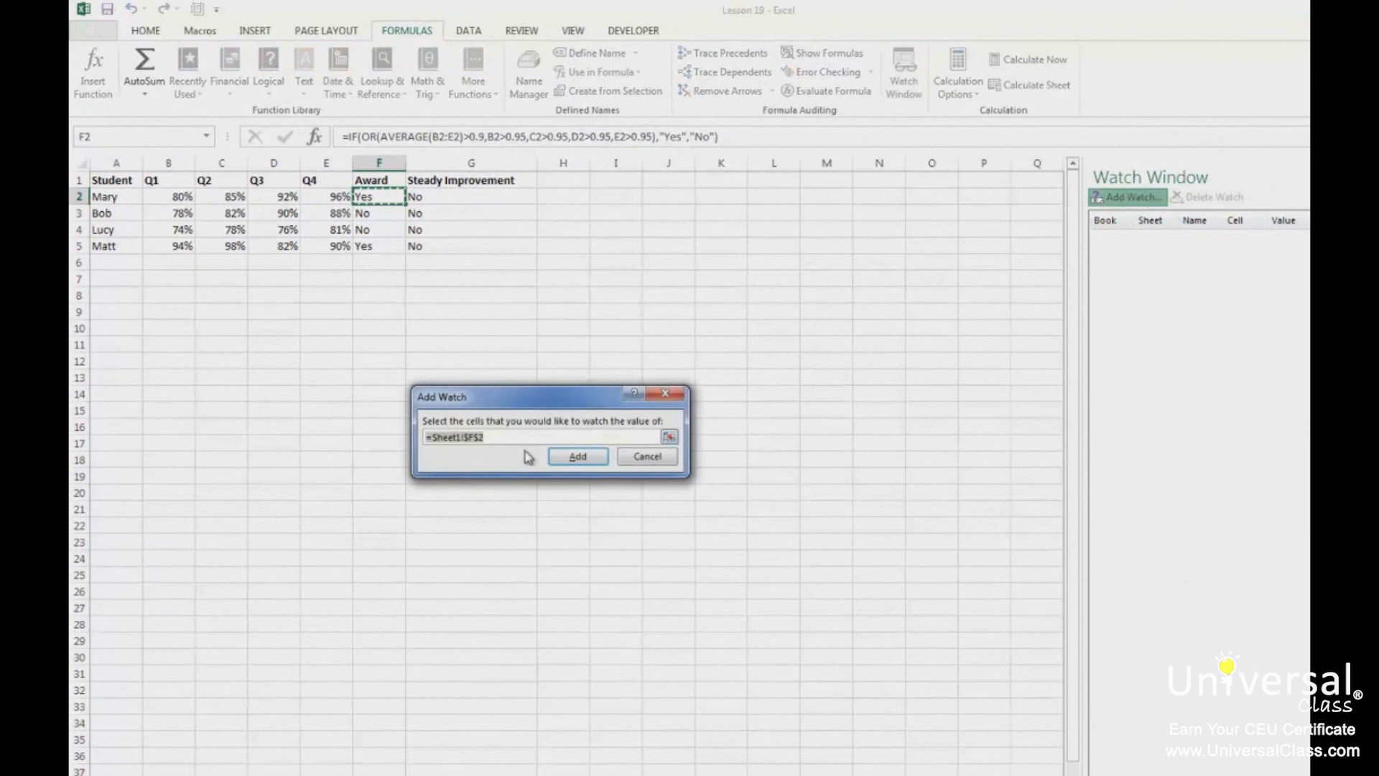
pyautogui.click(563, 459)
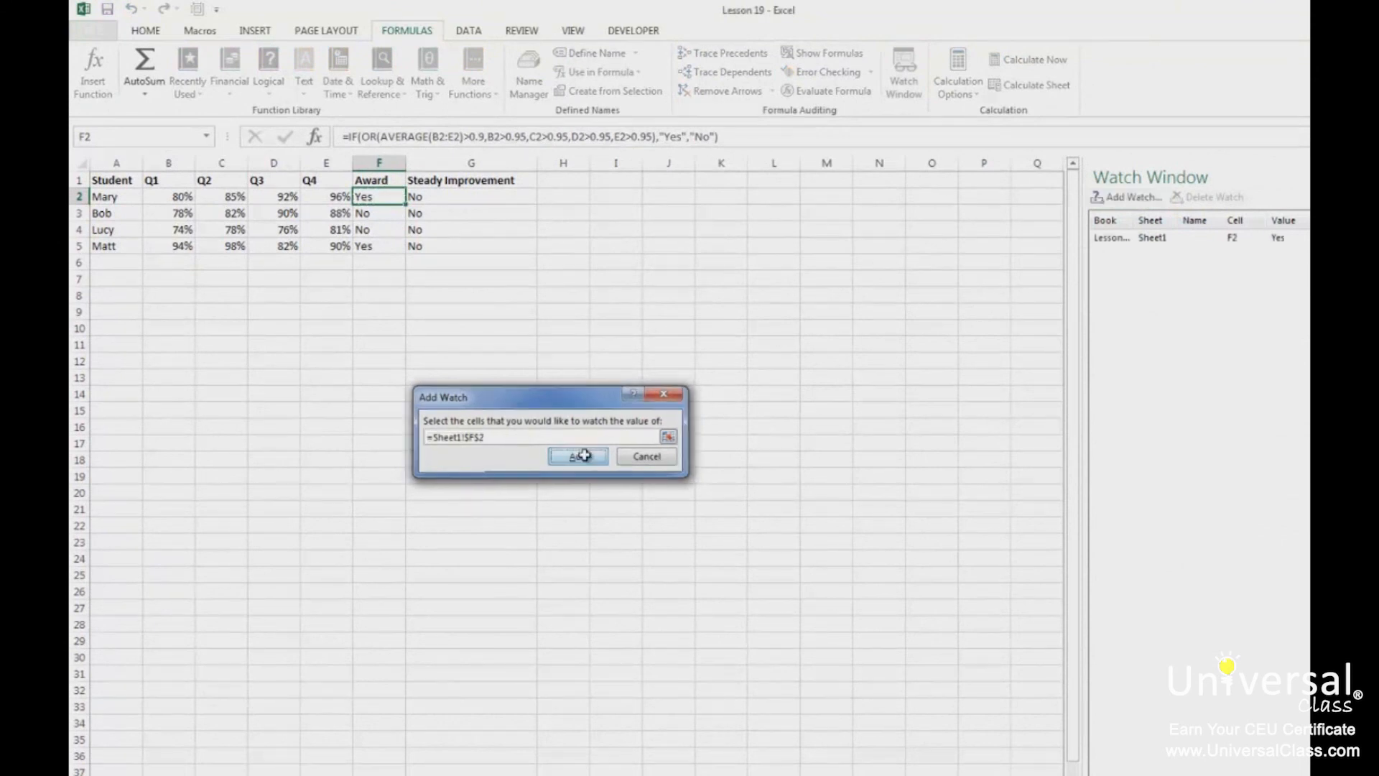